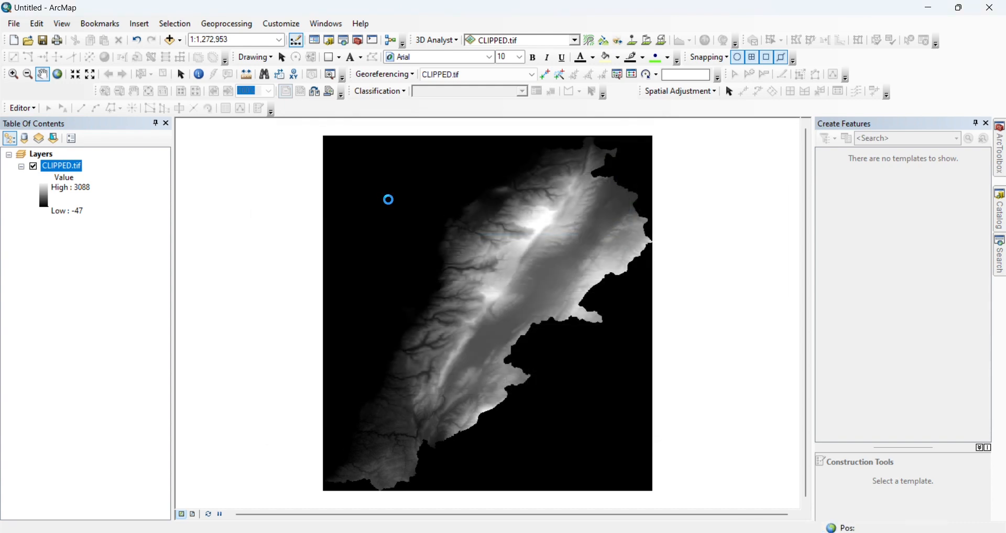
Hide the CLIPPED.tif raster, then search for "SPLIT BY ATTRIBUTE" and open the Split By Attributes (Analysis) tool
{"action": "left_click", "coordinate": [34, 190]}
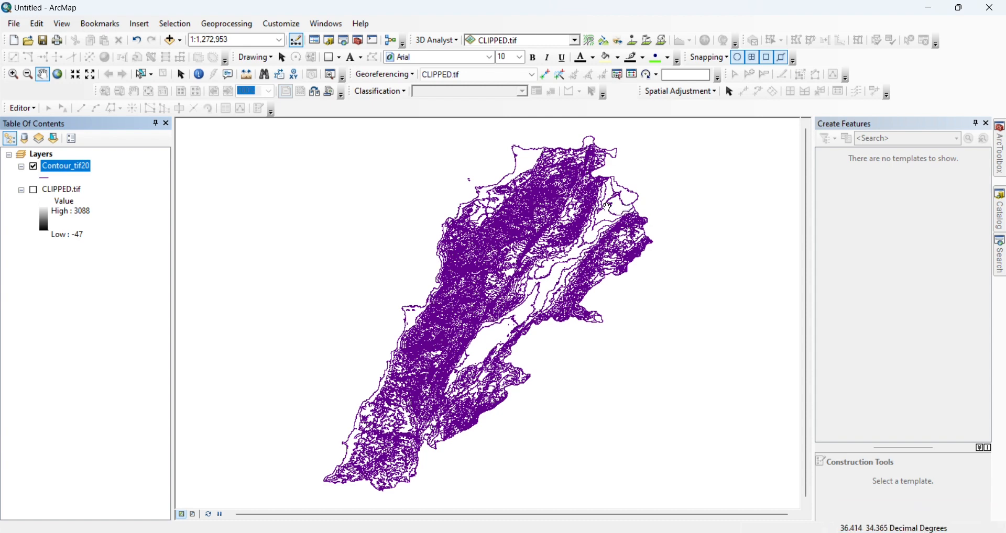
{"action": "left_click", "coordinate": [999, 265]}
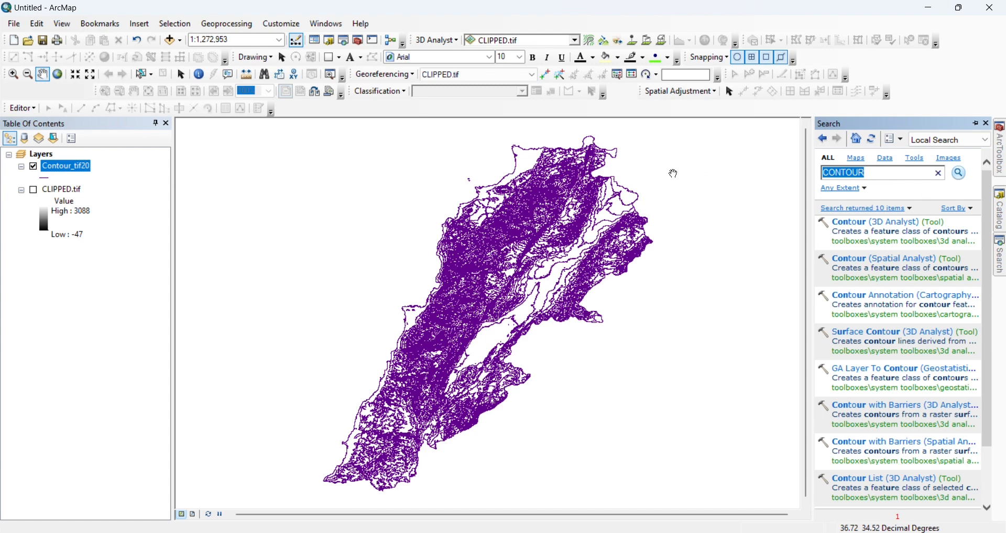
{"action": "type", "text": "SPLIT BY ATTRIBUTR"}
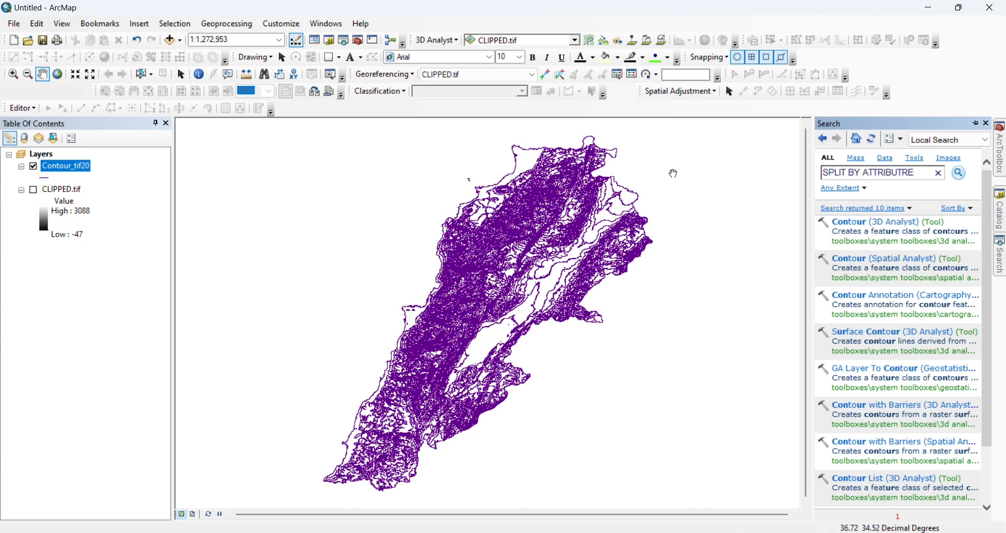
{"action": "key", "text": "BackSpace"}
{"action": "type", "text": "E"}
{"action": "key", "text": "Return"}
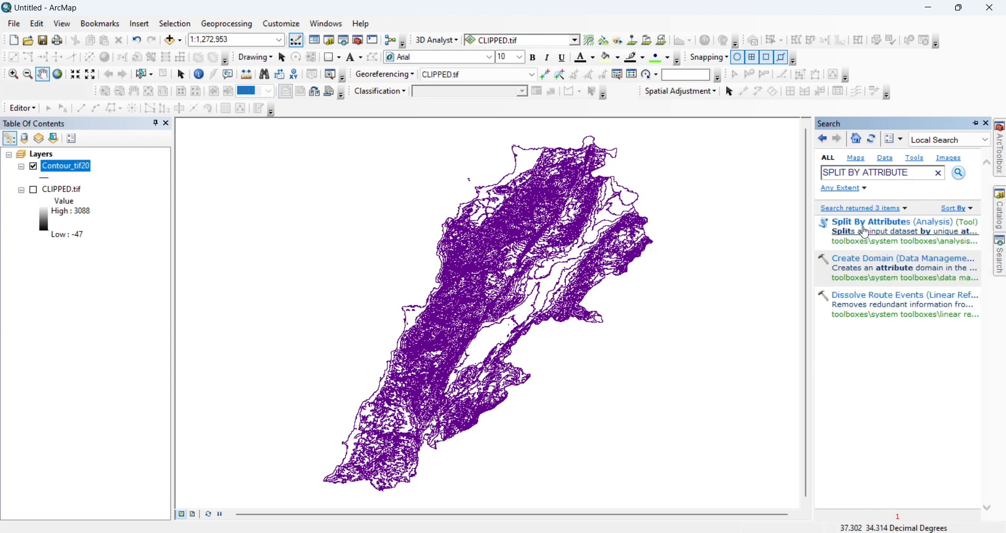
{"action": "left_click", "coordinate": [870, 223]}
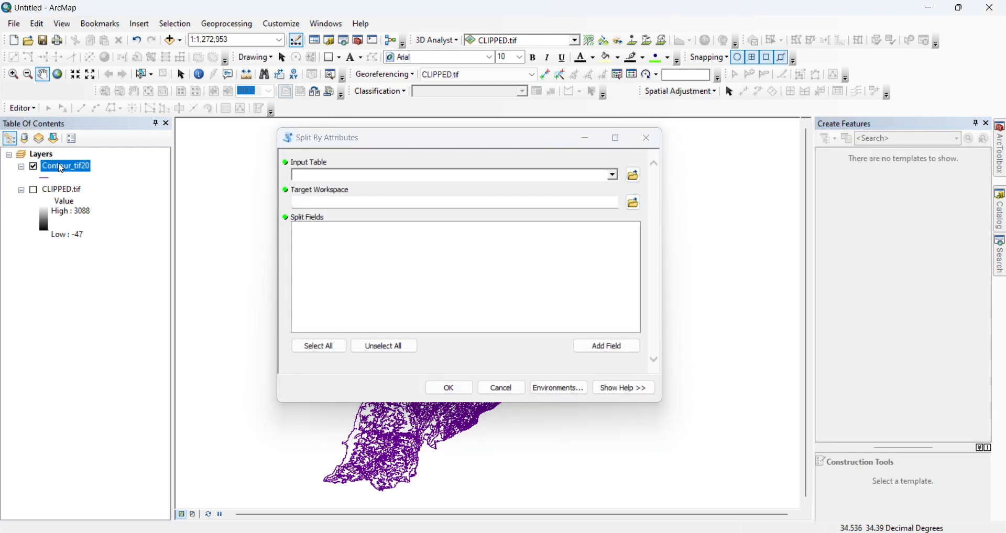
Split the Contour_tif20 layer by its Contour field, using the CONTOUR 100 folder as the target workspace
{"action": "left_click_drag", "start_coordinate": [61, 167], "coordinate": [320, 174]}
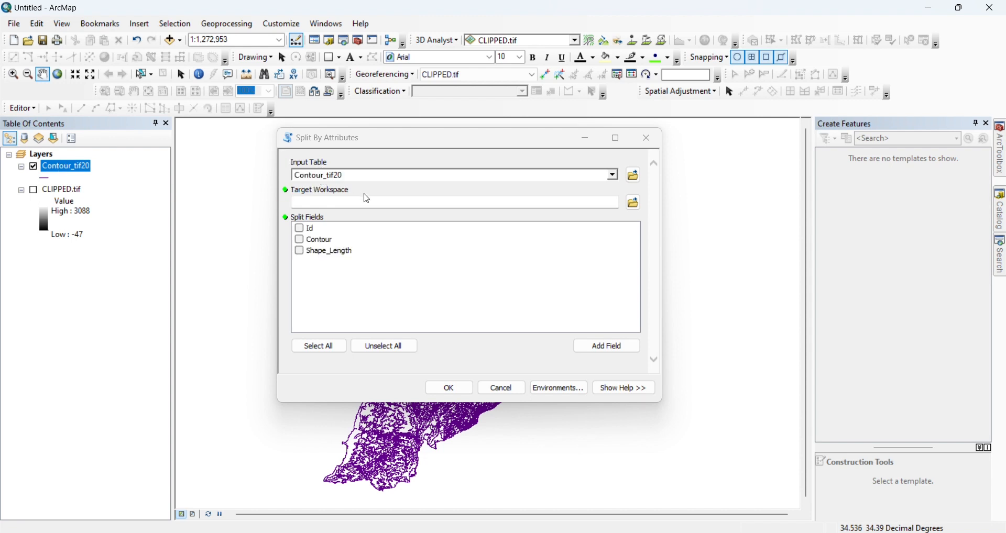
{"action": "left_click", "coordinate": [300, 241]}
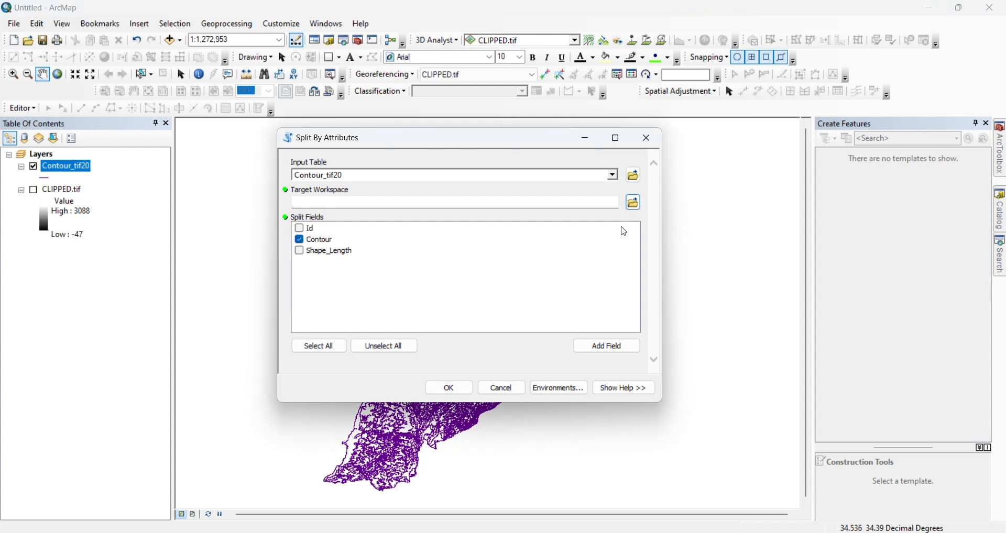
{"action": "left_click", "coordinate": [635, 204]}
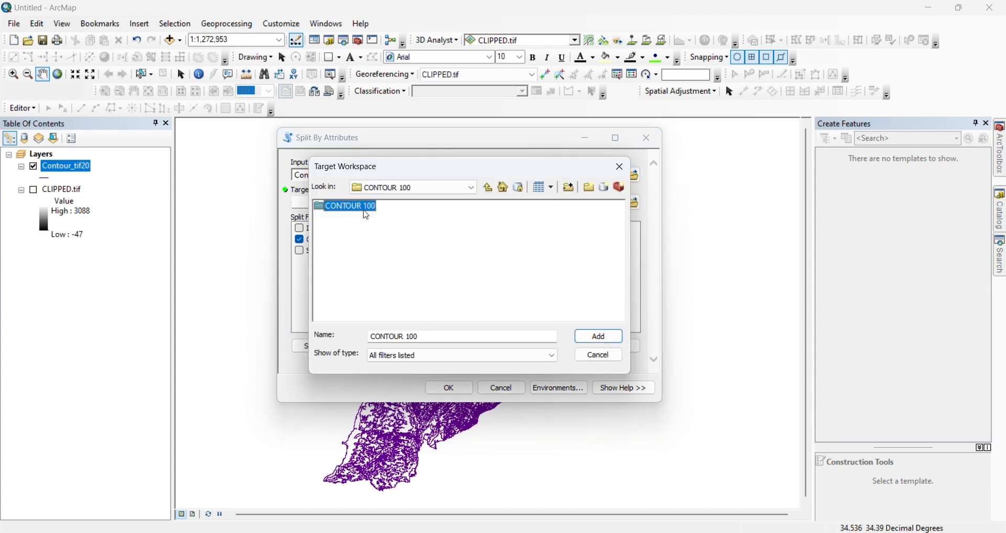
{"action": "left_click", "coordinate": [598, 340]}
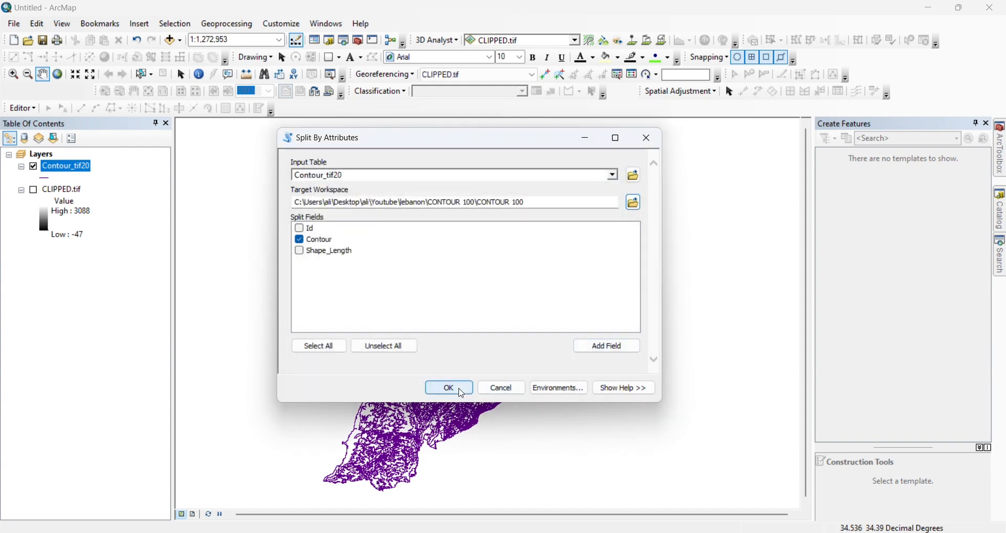
{"action": "left_click", "coordinate": [450, 389]}
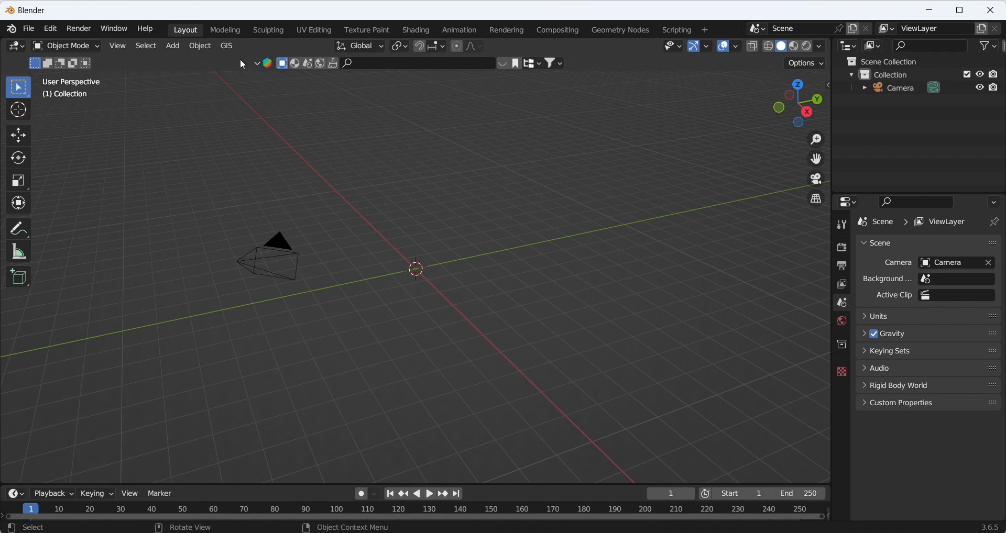
Switch to Blender and import the 0_0.shp contour shapefile from the CONTOUR 100 folder with the GIS importer
{"action": "left_click", "coordinate": [229, 46]}
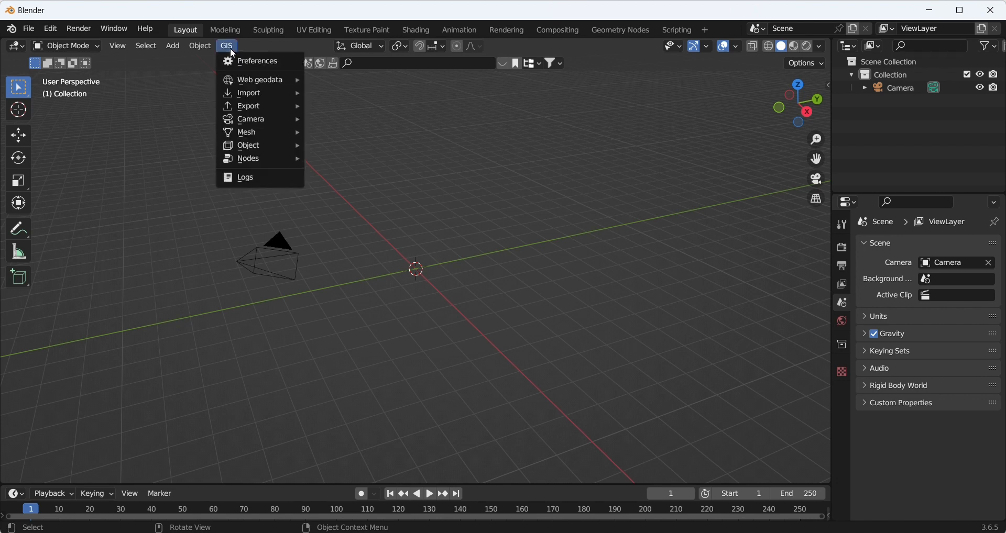
{"action": "mouse_move", "coordinate": [265, 95]}
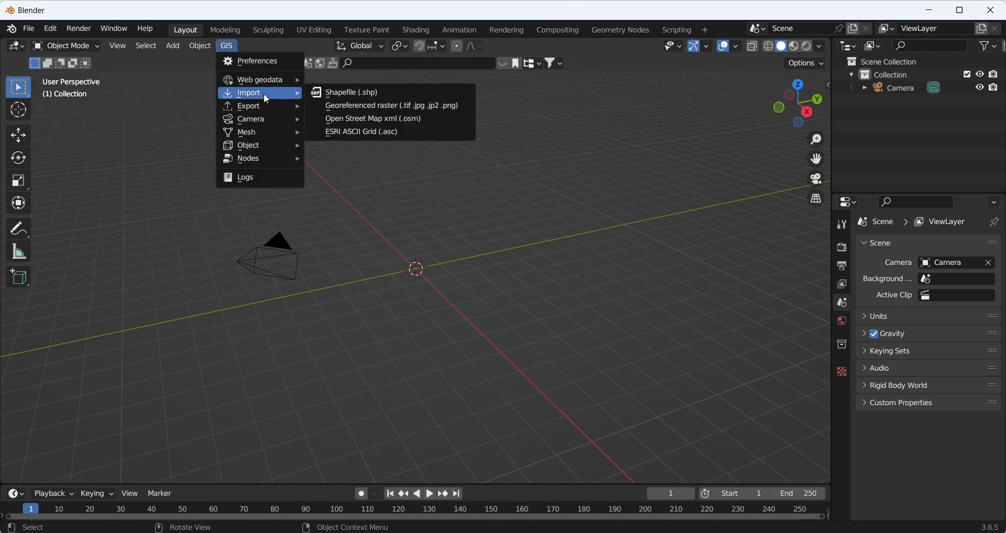
{"action": "left_click", "coordinate": [339, 94]}
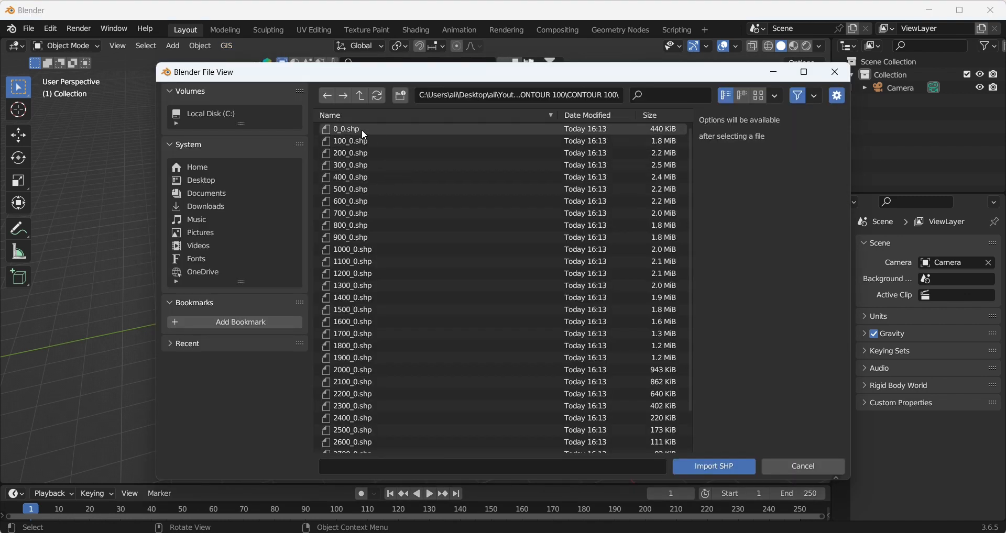
{"action": "scroll", "coordinate": [407, 332], "scroll_direction": "down", "scroll_amount": 3}
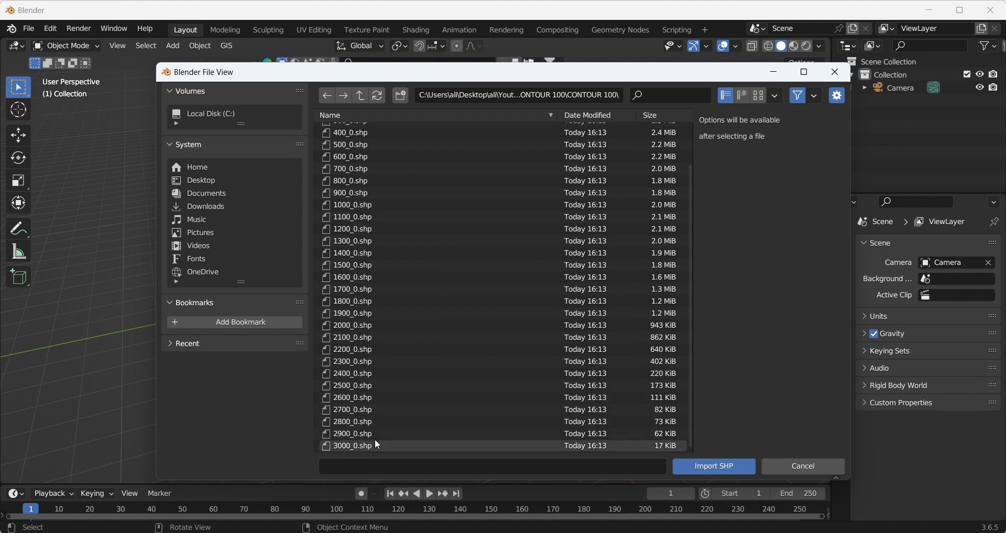
{"action": "scroll", "coordinate": [394, 306], "scroll_direction": "up", "scroll_amount": 3}
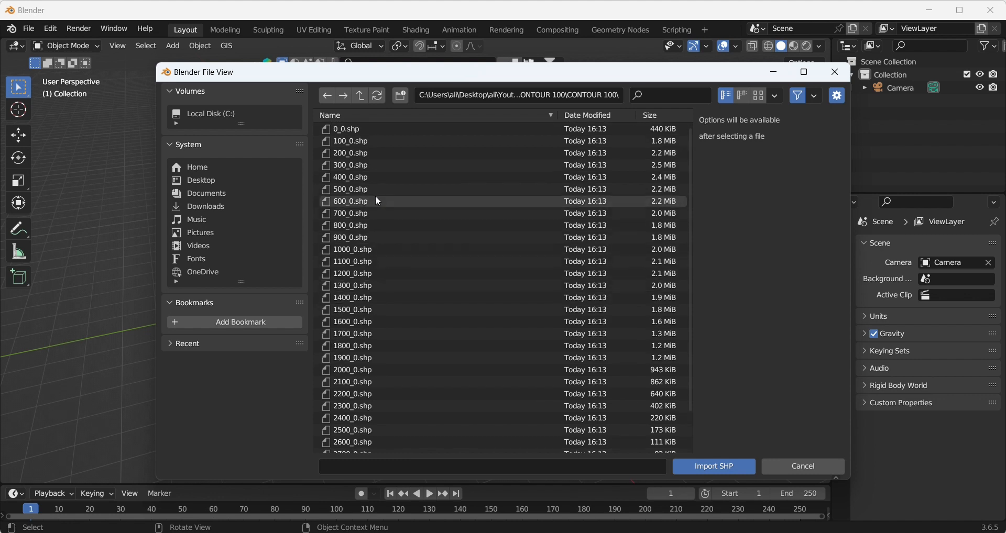
{"action": "left_click", "coordinate": [362, 131]}
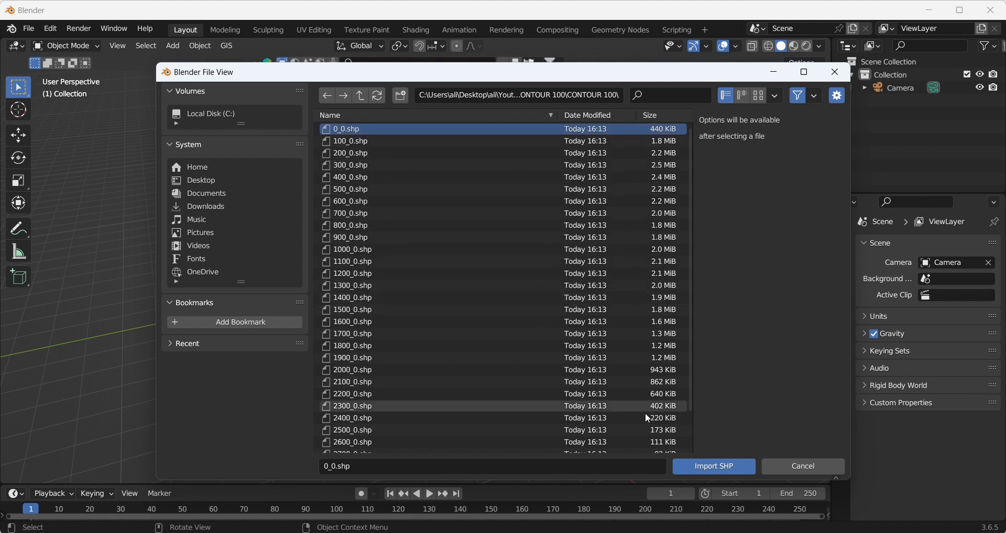
{"action": "left_click", "coordinate": [718, 466]}
{"action": "left_click", "coordinate": [722, 520]}
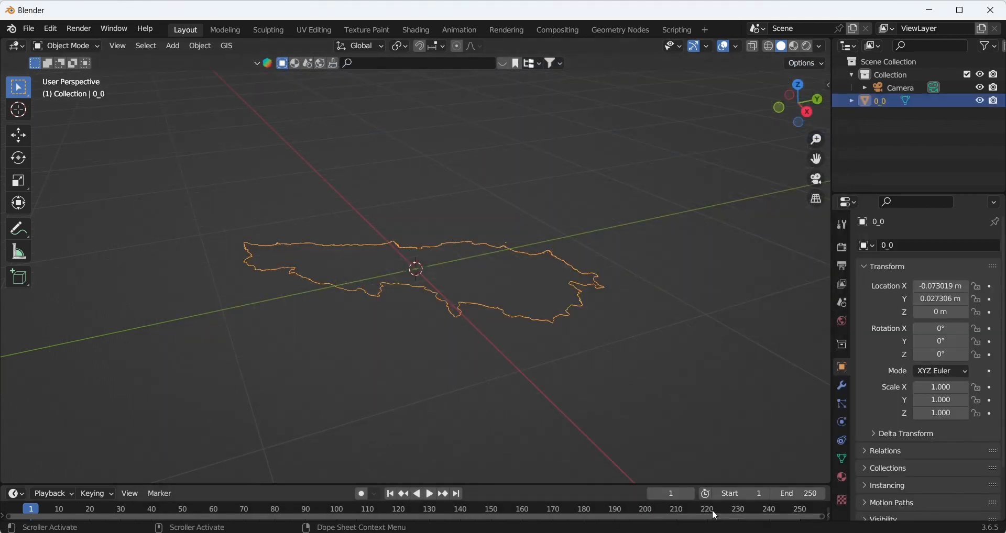
Import the 100_0.shp contour shapefile into the scene
{"action": "middle_click_drag", "start_coordinate": [498, 325], "coordinate": [427, 178]}
{"action": "left_click", "coordinate": [226, 46]}
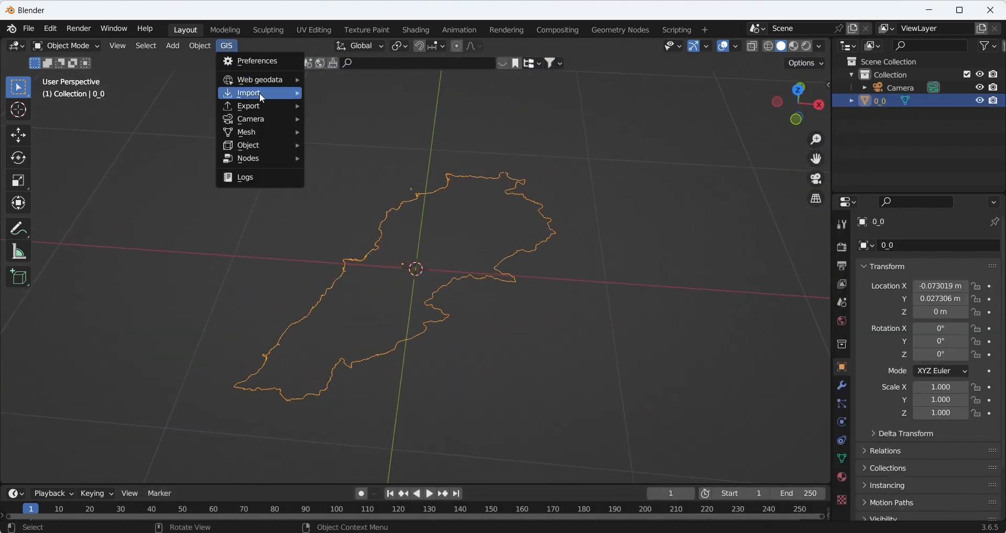
{"action": "left_click", "coordinate": [360, 96]}
{"action": "double_click", "coordinate": [353, 138]}
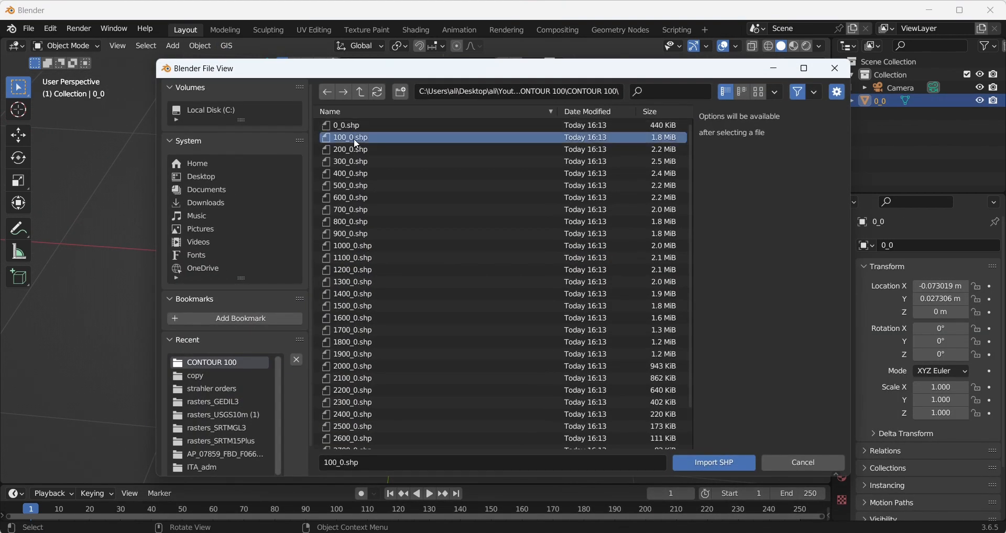
{"action": "left_click", "coordinate": [404, 270]}
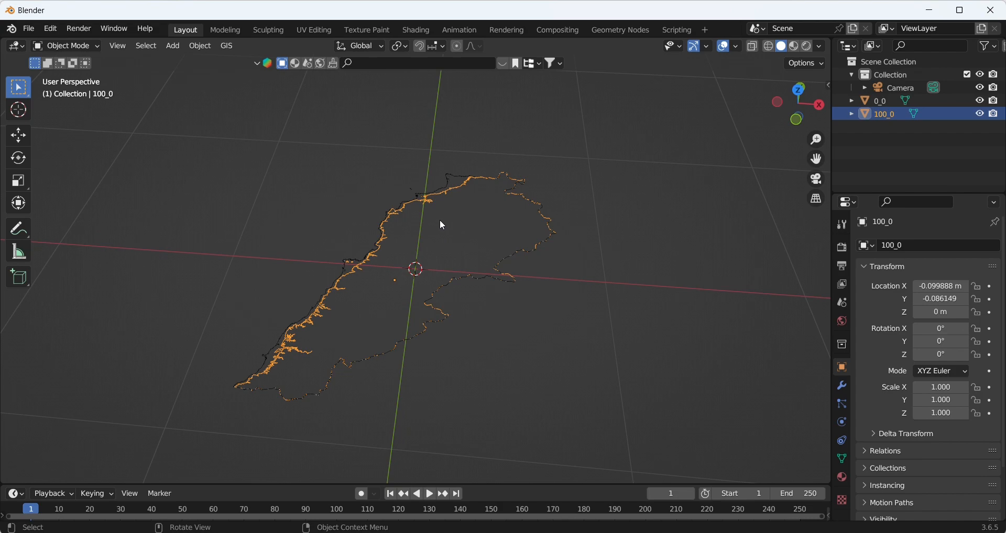
Import the contour shapefiles from 200_0.shp through 900_0.shp one after another
{"action": "left_click", "coordinate": [227, 46]}
{"action": "mouse_move", "coordinate": [260, 79]}
{"action": "left_click", "coordinate": [314, 80]}
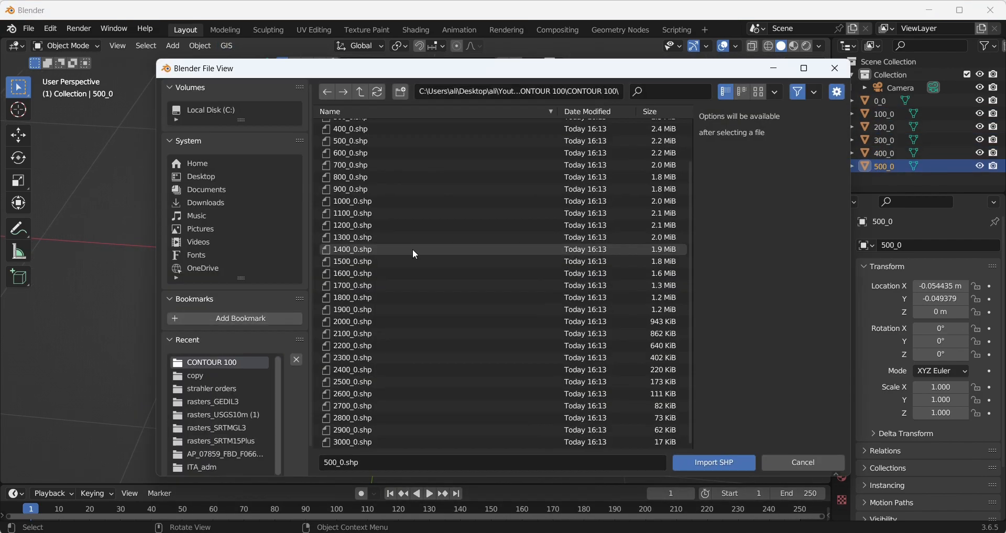
{"action": "right_click", "coordinate": [344, 90]}
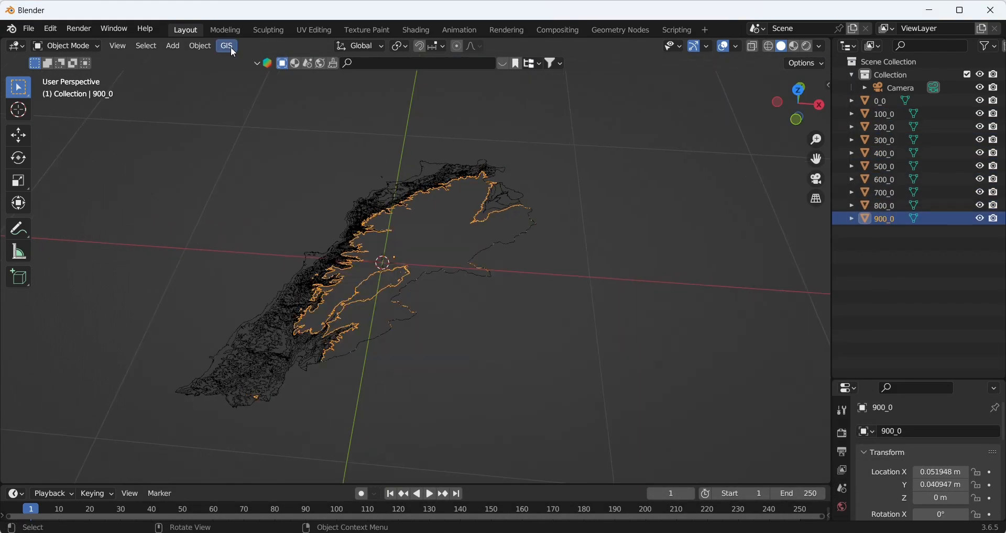
Import the contour shapefiles 1000_0.shp and 1200_0.shp through 2100_0.shp
{"action": "left_click", "coordinate": [227, 46]}
{"action": "mouse_move", "coordinate": [247, 90]}
{"action": "left_click", "coordinate": [340, 95]}
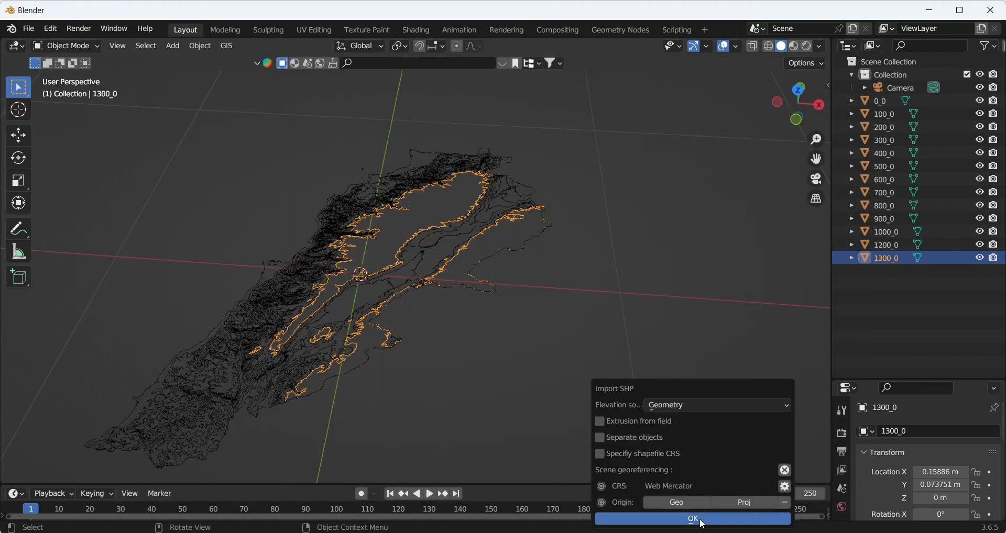
{"action": "left_click", "coordinate": [693, 518]}
{"action": "left_click", "coordinate": [227, 46]}
{"action": "mouse_move", "coordinate": [252, 80]}
{"action": "left_click", "coordinate": [341, 91]}
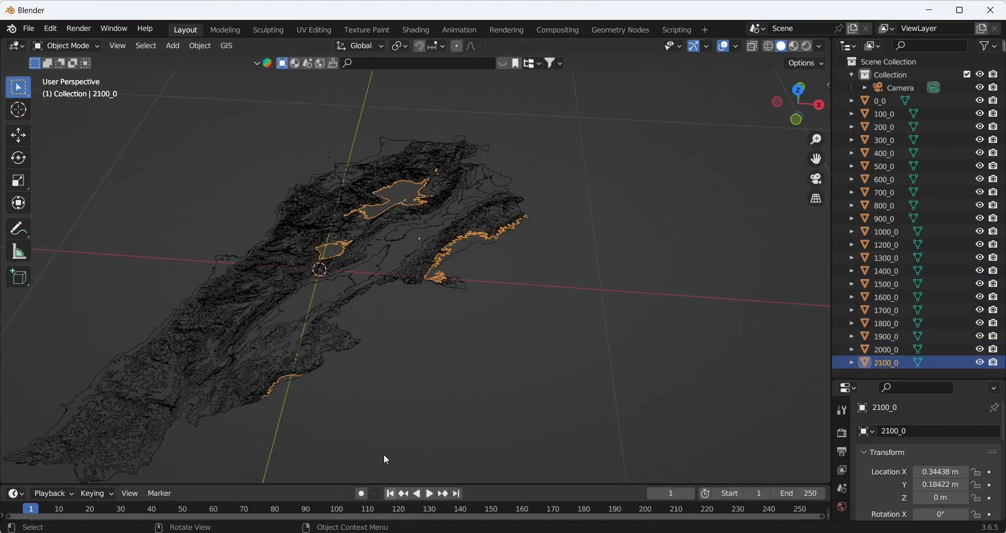
Import the remaining contour shapefiles from 2200_0.shp through 3000_0.shp
{"action": "left_click", "coordinate": [227, 46]}
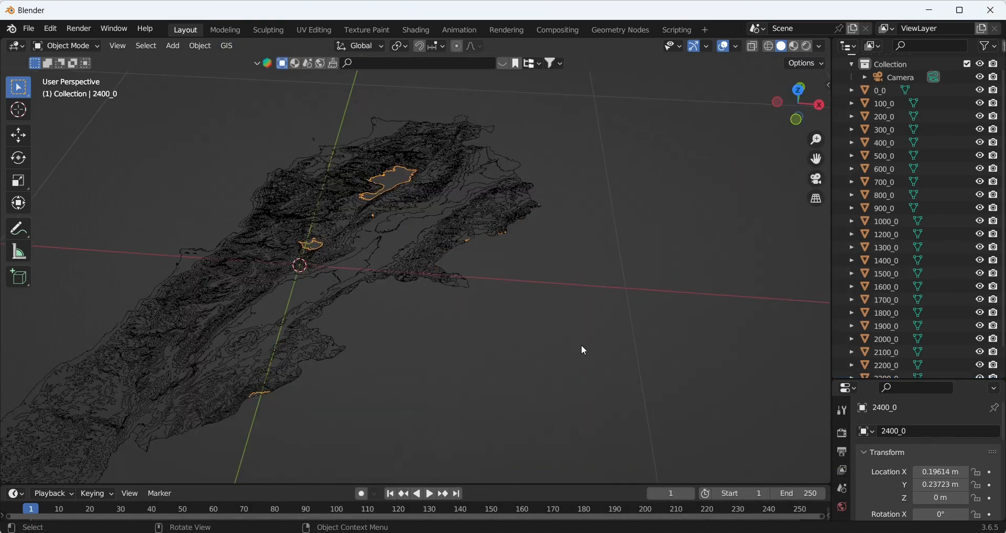
{"action": "left_click", "coordinate": [227, 46]}
{"action": "mouse_move", "coordinate": [251, 93]}
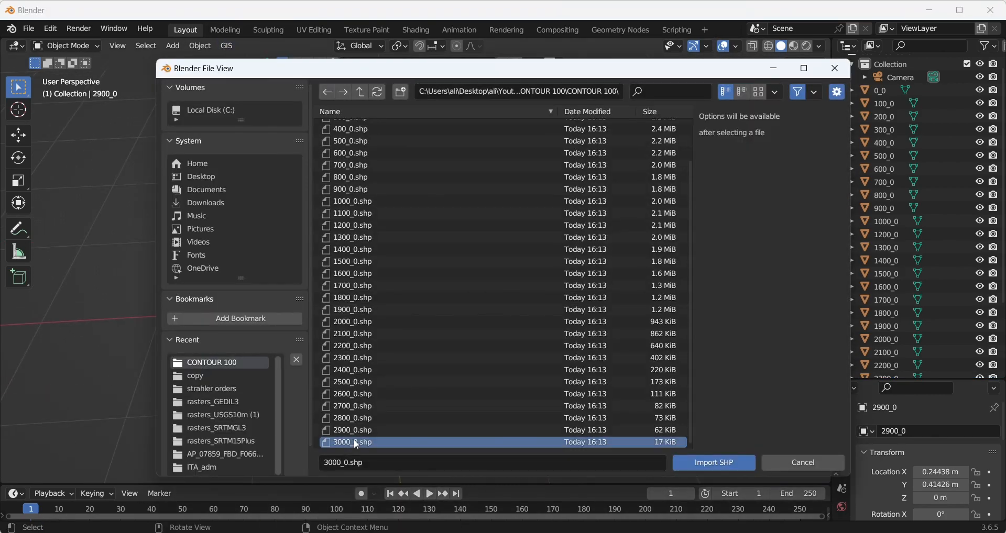
{"action": "double_click", "coordinate": [354, 439]}
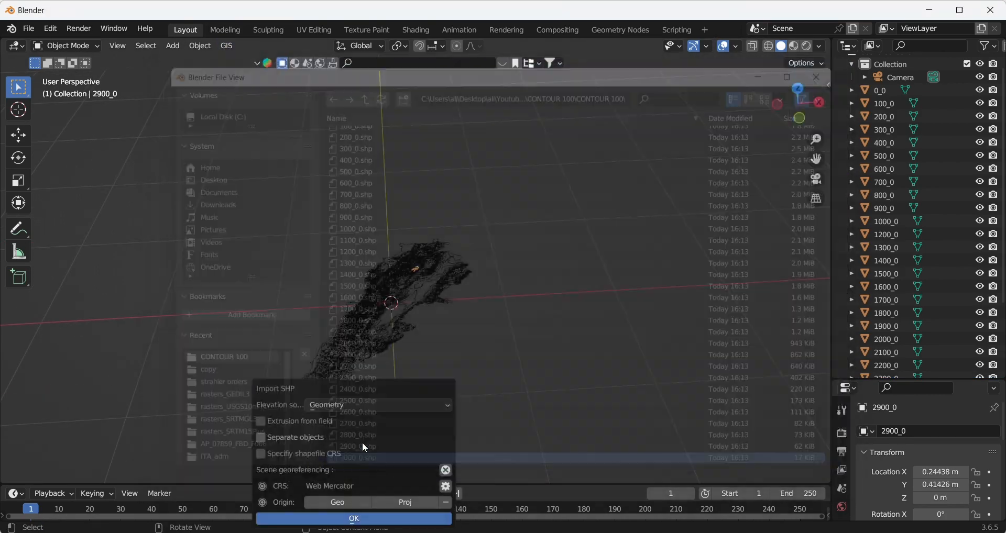
{"action": "left_click", "coordinate": [405, 519]}
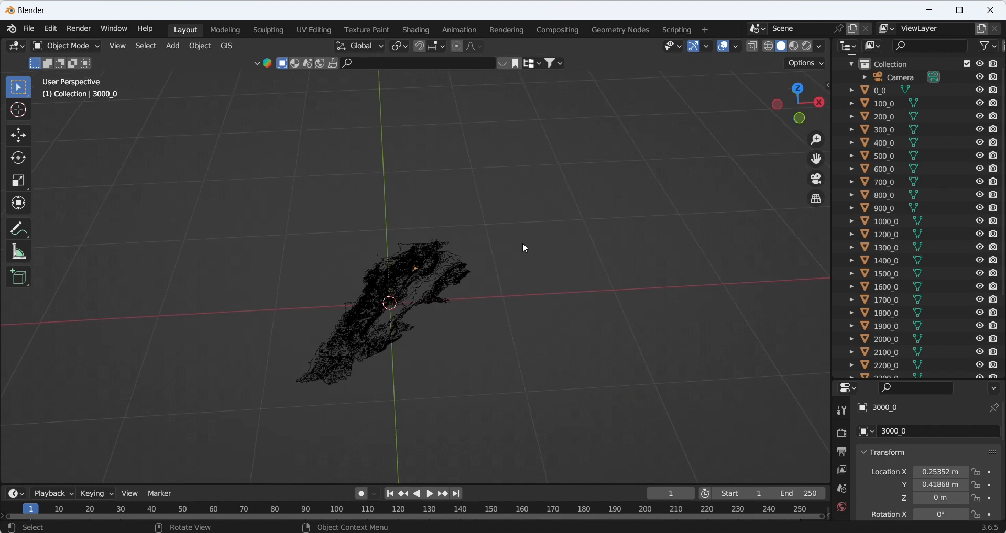
Select the 0_0 contour object and show its transform properties in the 3D viewport
{"action": "scroll", "coordinate": [911, 144], "scroll_direction": "up", "scroll_amount": 1}
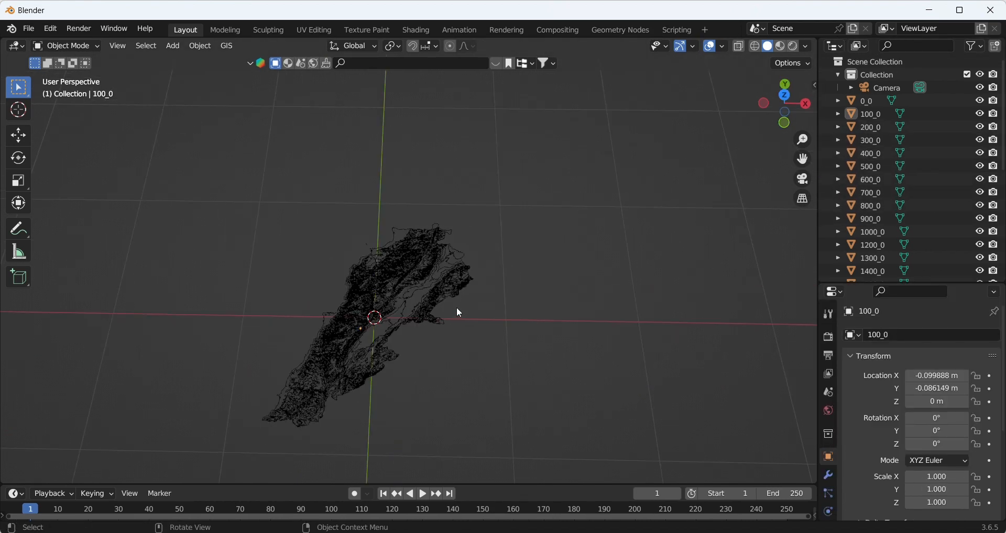
{"action": "middle_click_drag", "start_coordinate": [458, 312], "coordinate": [415, 285]}
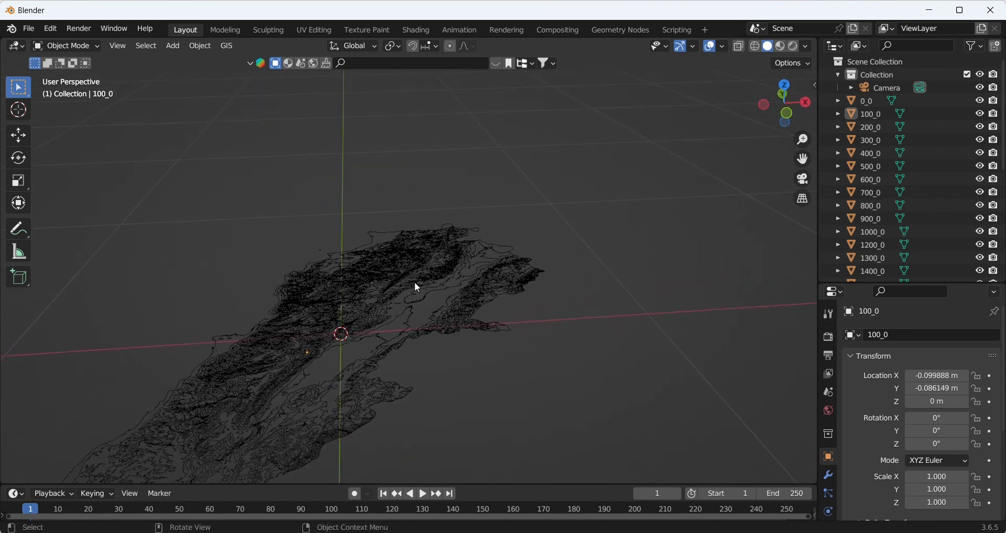
{"action": "scroll", "coordinate": [463, 268], "scroll_direction": "down", "scroll_amount": 2}
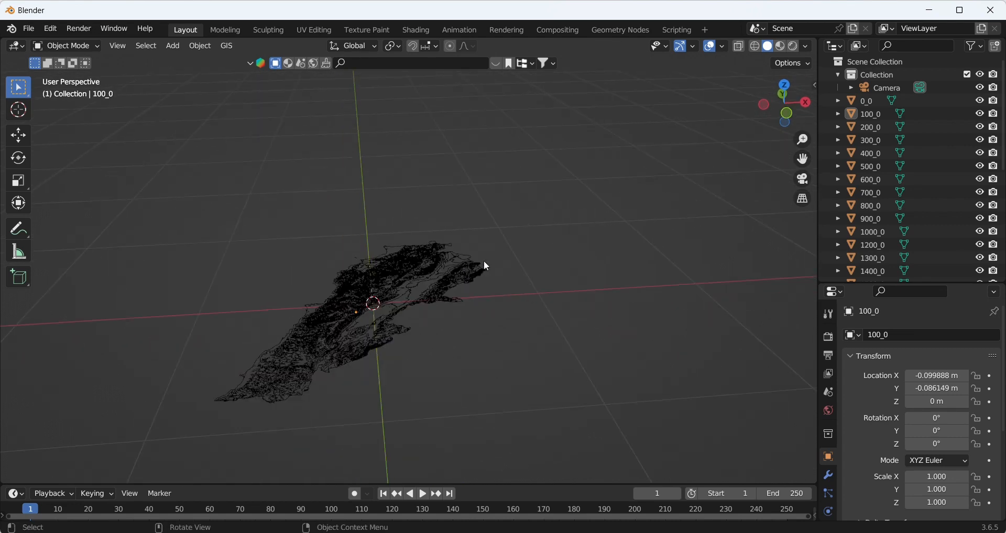
{"action": "middle_click_drag", "start_coordinate": [478, 261], "coordinate": [471, 289]}
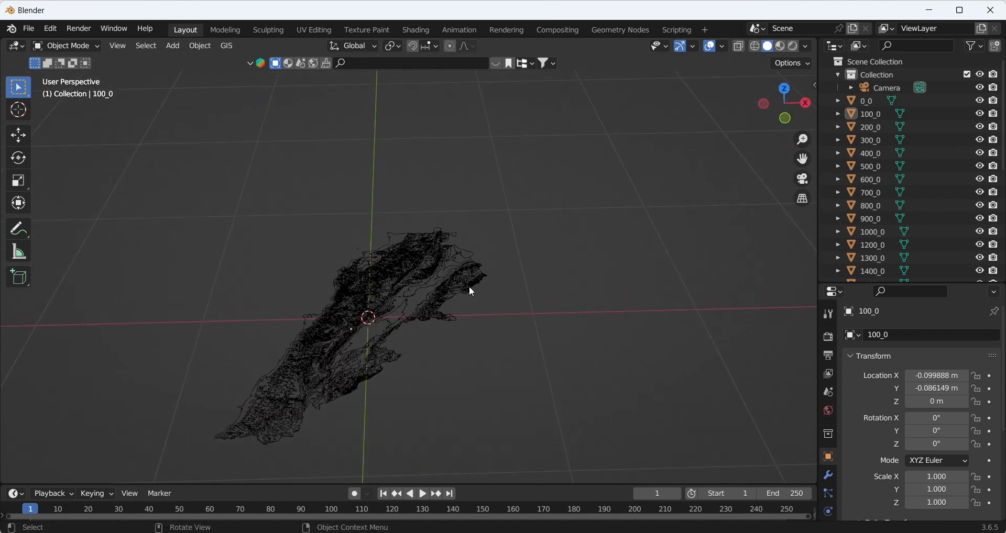
{"action": "left_click", "coordinate": [819, 99]}
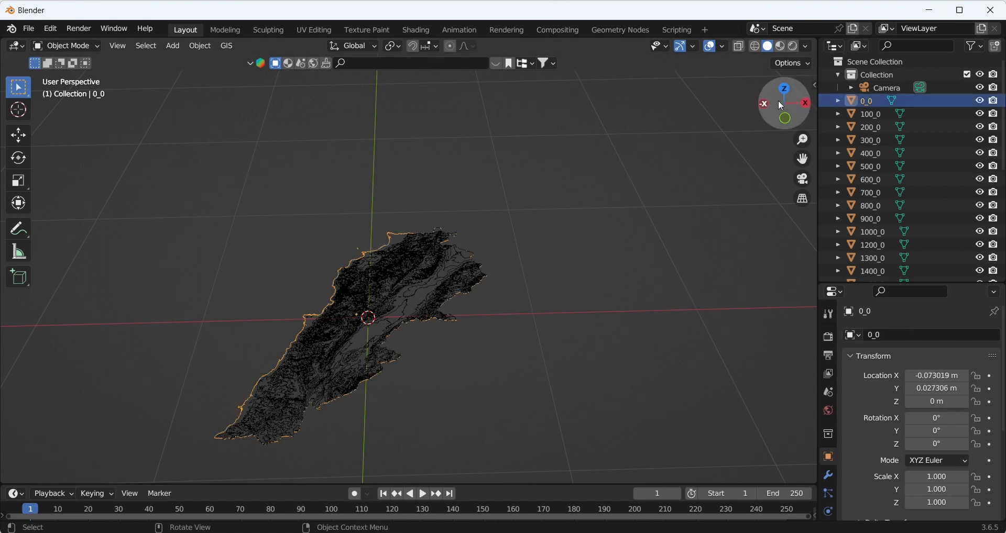
{"action": "left_click", "coordinate": [815, 84]}
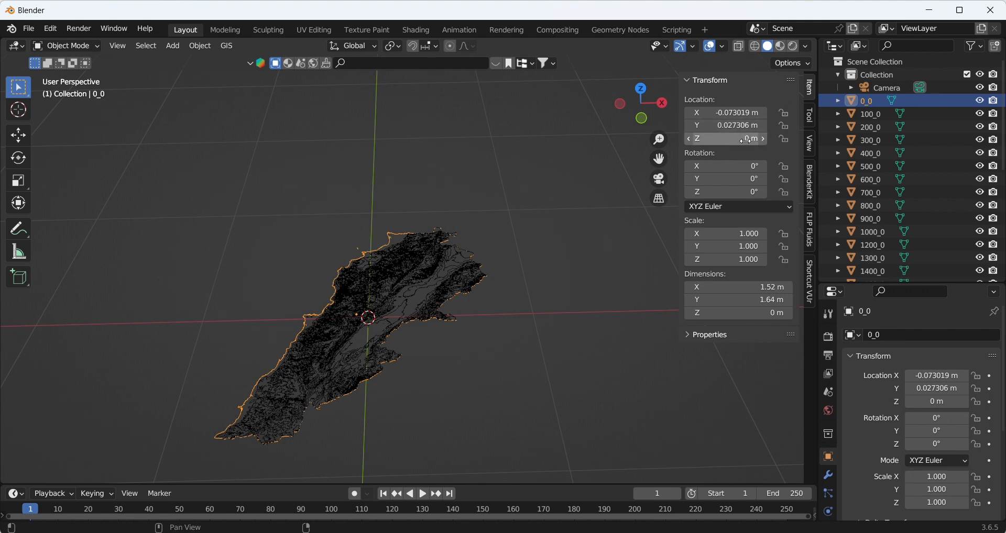
Set the Z location of contour 100_0 to 0.01 m and of contour 200_0 to 0.02 m
{"action": "left_click", "coordinate": [864, 115]}
{"action": "left_click", "coordinate": [740, 139]}
{"action": "type", "text": "0.01"}
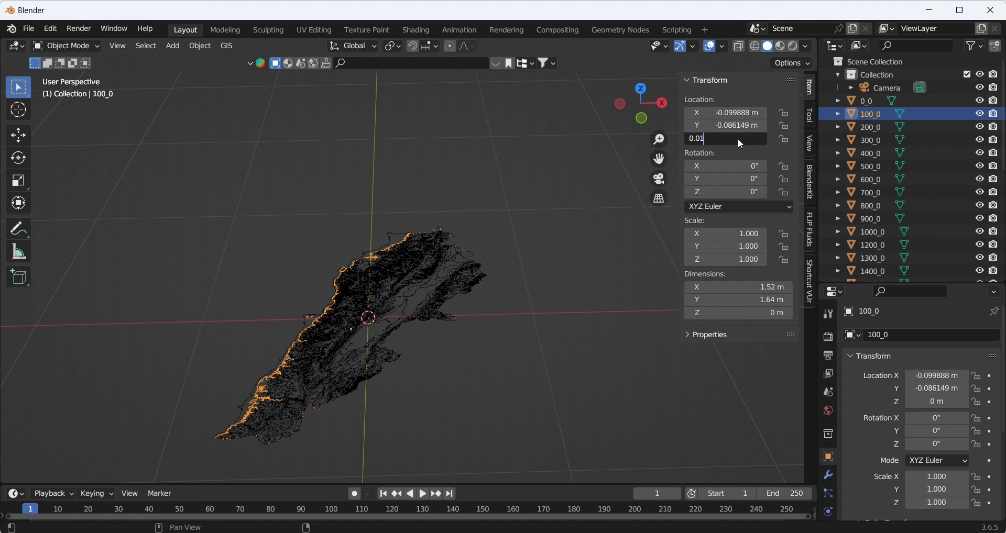
{"action": "key", "text": "Return"}
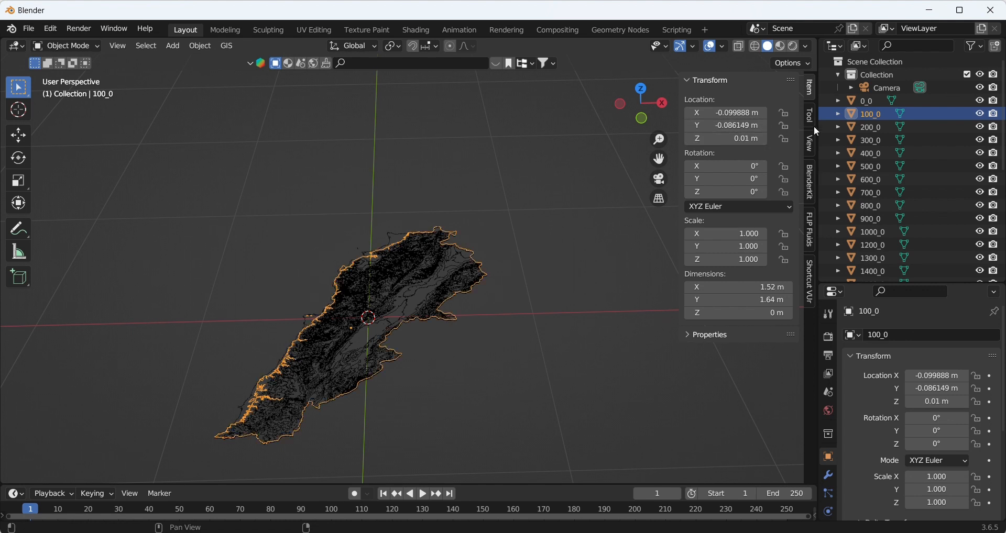
{"action": "left_click", "coordinate": [862, 126]}
{"action": "left_click", "coordinate": [745, 138]}
{"action": "type", "text": "0."}
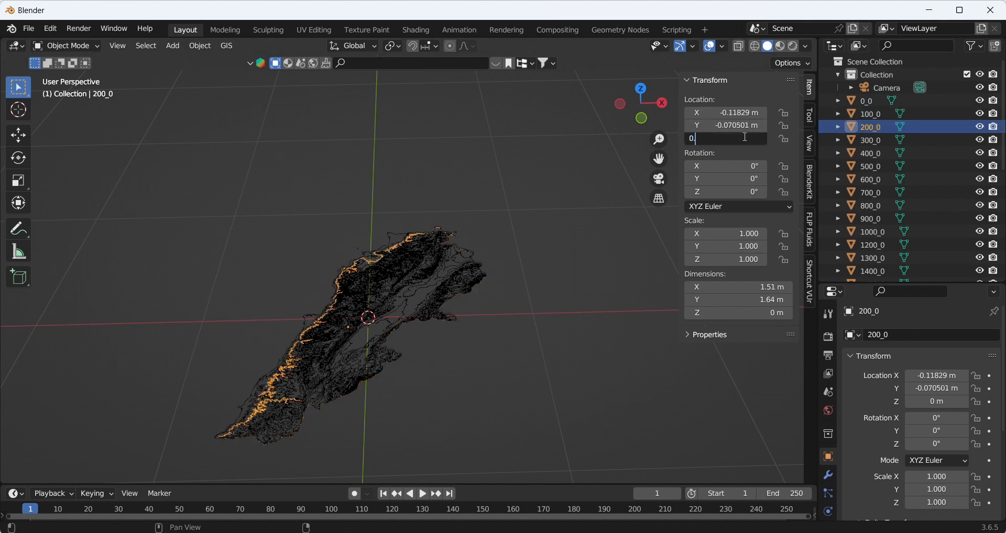
{"action": "key", "text": "Return"}
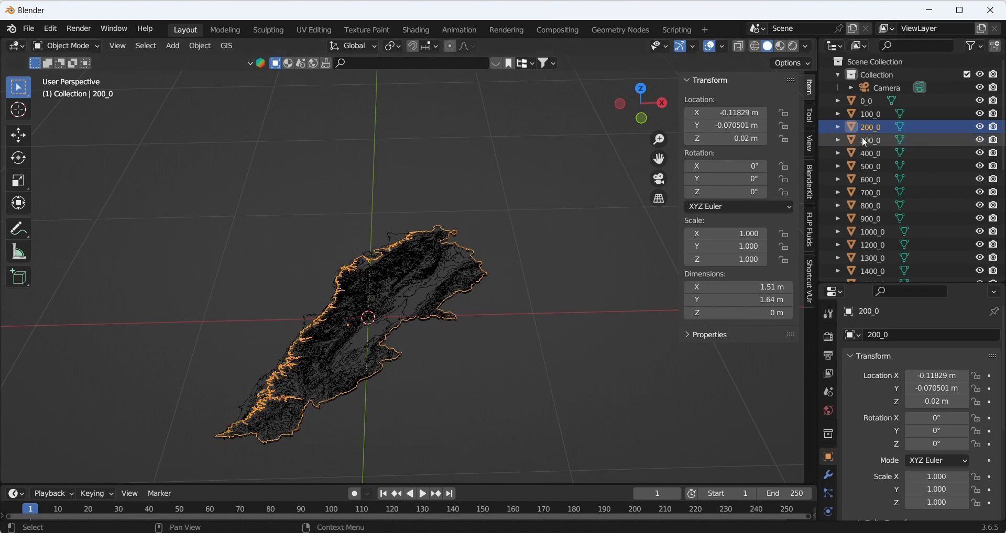
Set the Z location of contour 300_0 to 0.03 m and of contour 400_0 to 0.04 m
{"action": "left_click", "coordinate": [866, 140]}
{"action": "left_click", "coordinate": [759, 138]}
{"action": "type", "text": "0.03"}
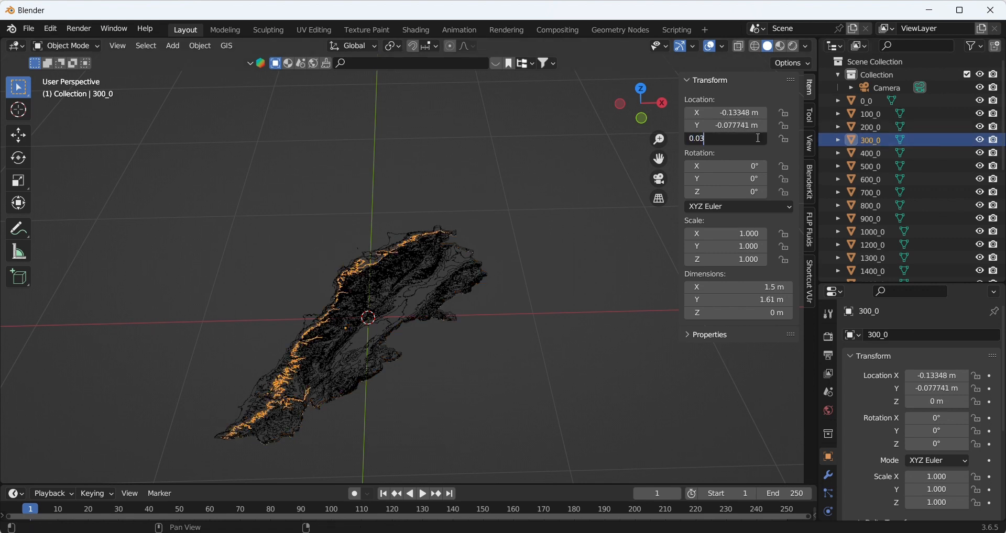
{"action": "key", "text": "Return"}
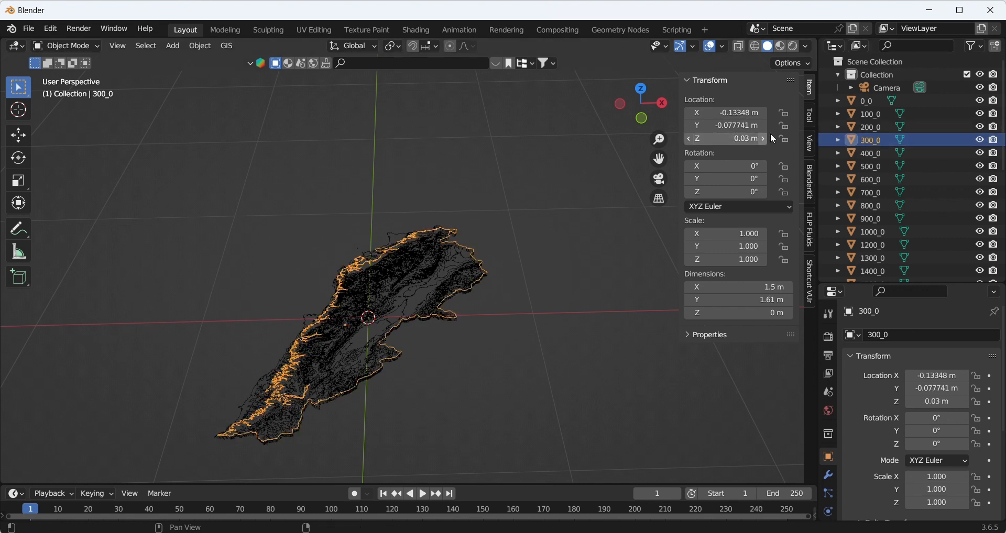
{"action": "left_click", "coordinate": [869, 153]}
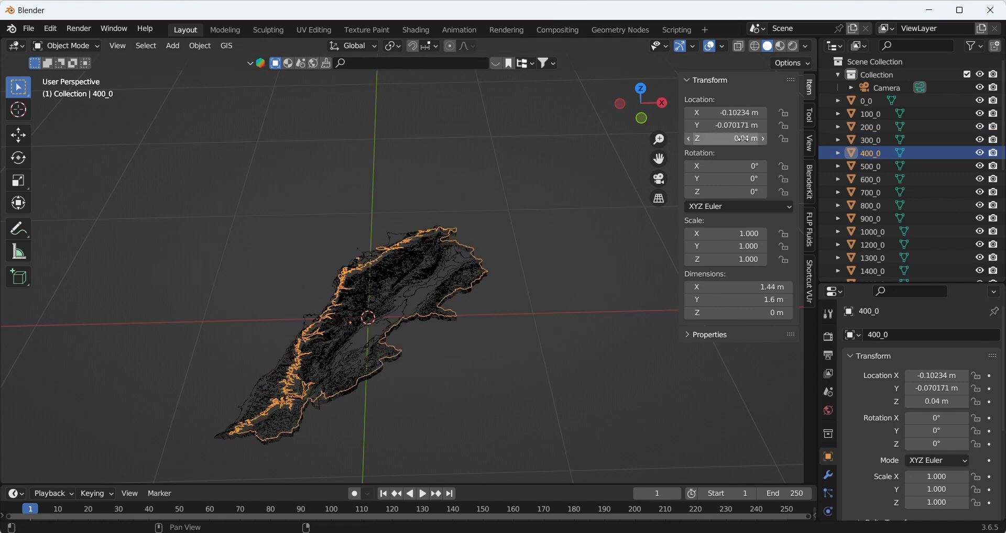
Raise contours 500_0 through 900_0 to successive Z locations, with 900_0 at 0.09 m
{"action": "left_click", "coordinate": [873, 167]}
{"action": "left_click", "coordinate": [874, 180]}
{"action": "left_click", "coordinate": [881, 192]}
{"action": "left_click", "coordinate": [878, 206]}
{"action": "left_click", "coordinate": [878, 219]}
{"action": "double_click", "coordinate": [734, 138]}
{"action": "type", "text": "0.09"}
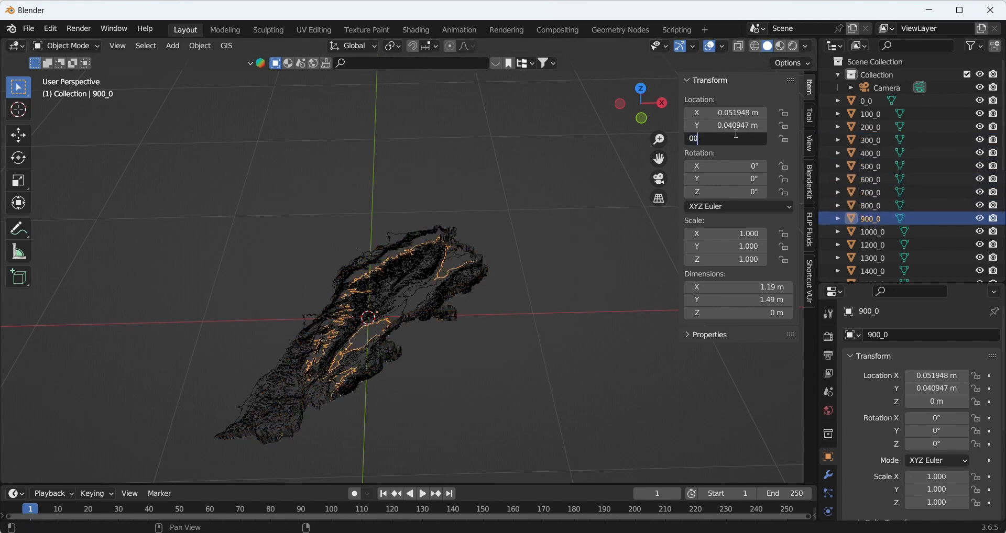
Raise contours 1000_0, 1200_0 and 1300_0 in turn, setting 1200_0 to Z 0.11 m and 1300_0 to Z 0.12 m
{"action": "scroll", "coordinate": [878, 210], "scroll_direction": "down", "scroll_amount": 2}
{"action": "left_click", "coordinate": [879, 190]}
{"action": "left_click", "coordinate": [878, 203]}
{"action": "double_click", "coordinate": [740, 142]}
{"action": "type", "text": "0.11"}
{"action": "key", "text": "Return"}
{"action": "left_click", "coordinate": [878, 216]}
{"action": "double_click", "coordinate": [733, 140]}
{"action": "type", "text": "0.12"}
{"action": "key", "text": "Return"}
Raise contours 1400_0 through 2000_0 to successive Z locations, with 2000_0 at 0.19 m
{"action": "left_click", "coordinate": [878, 229]}
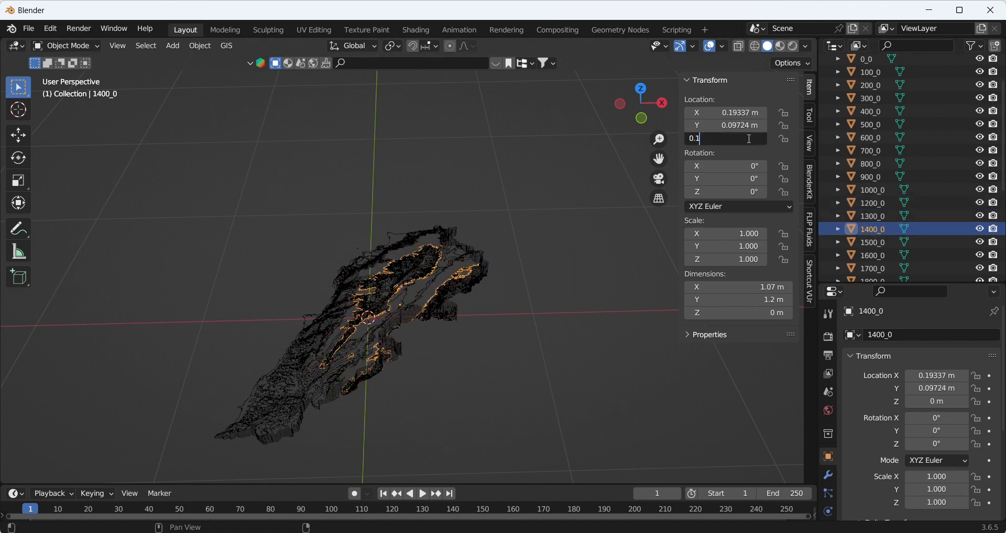
{"action": "left_click", "coordinate": [878, 219]}
{"action": "left_click", "coordinate": [878, 231]}
{"action": "double_click", "coordinate": [740, 138]}
{"action": "left_click", "coordinate": [878, 245]}
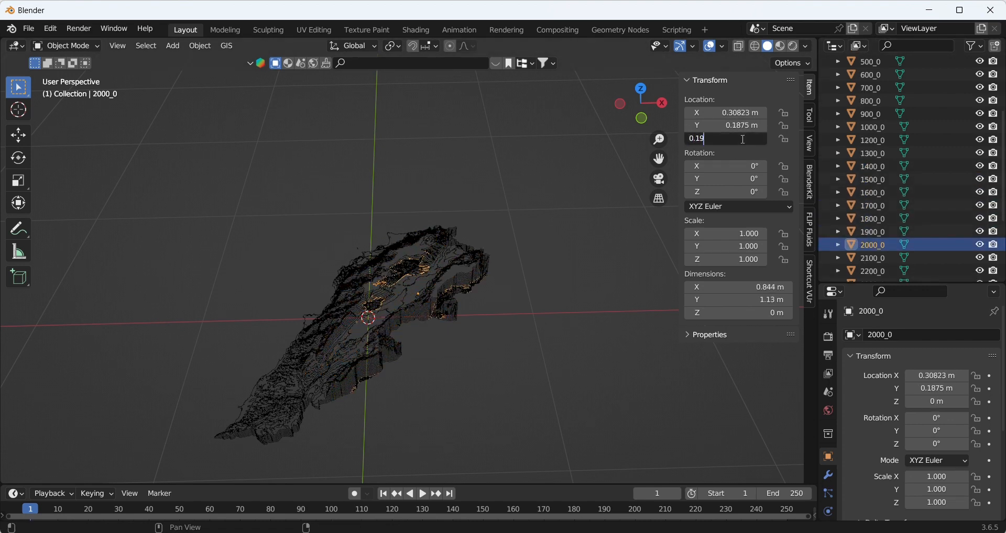
Raise contours 2100_0 through 2600_0 to successive Z locations, setting 2600_0 to 0.265 m
{"action": "left_click", "coordinate": [878, 257]}
{"action": "left_click", "coordinate": [878, 229]}
{"action": "left_click", "coordinate": [878, 242]}
{"action": "type", "text": "0.22"}
{"action": "scroll", "coordinate": [871, 226], "scroll_direction": "down", "scroll_amount": 4}
{"action": "left_click", "coordinate": [872, 192]}
{"action": "left_click", "coordinate": [871, 204]}
{"action": "left_click", "coordinate": [871, 217]}
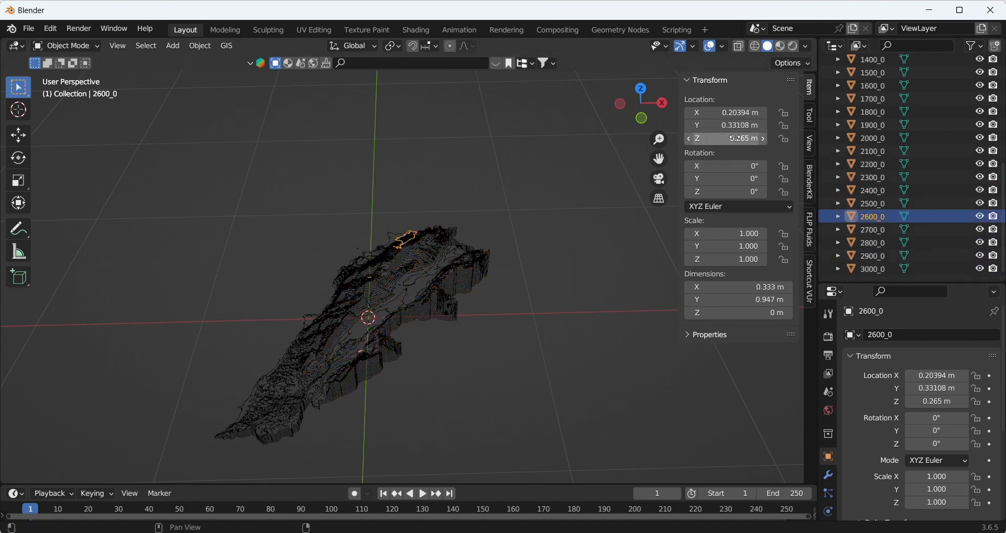
Raise contours 2700_0 through 3000_0 in turn, setting 2900_0 to Z 0.28 m and 3000_0 to Z 0.29 m
{"action": "left_click", "coordinate": [872, 229]}
{"action": "left_click", "coordinate": [871, 242]}
{"action": "left_click", "coordinate": [872, 256]}
{"action": "type", "text": "0.28"}
{"action": "key", "text": "Return"}
{"action": "left_click", "coordinate": [872, 268]}
{"action": "double_click", "coordinate": [738, 139]}
{"action": "type", "text": "0.29"}
{"action": "key", "text": "Return"}
Set the 3D viewport's clip start distance to 0.01 m
{"action": "middle_click_drag", "start_coordinate": [388, 283], "coordinate": [444, 284]}
{"action": "left_click", "coordinate": [810, 143]}
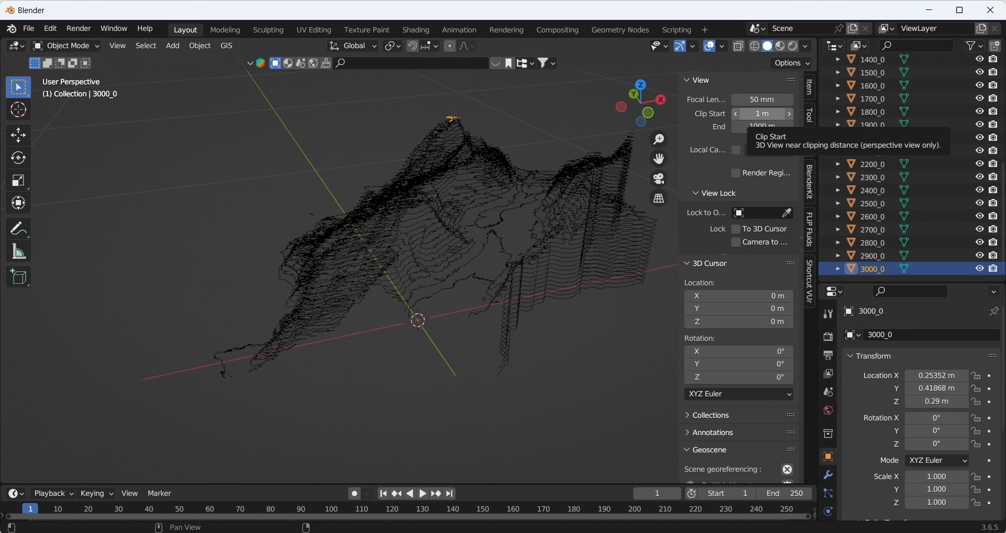
{"action": "left_click", "coordinate": [762, 114]}
{"action": "type", "text": "0.01"}
{"action": "key", "text": "Return"}
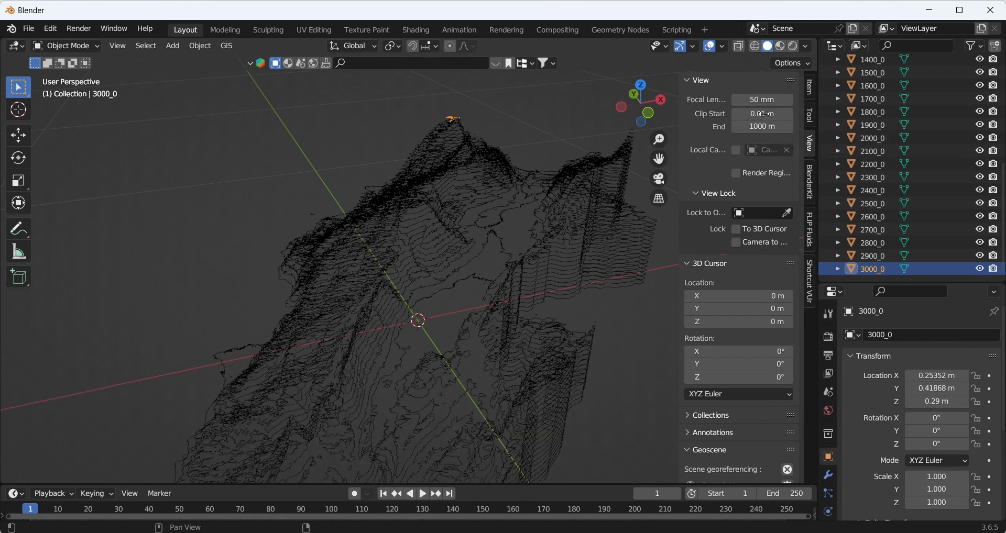
Select all the contour meshes in the viewport, convert them to curves and deselect them
{"action": "middle_click_drag", "start_coordinate": [432, 398], "coordinate": [419, 342]}
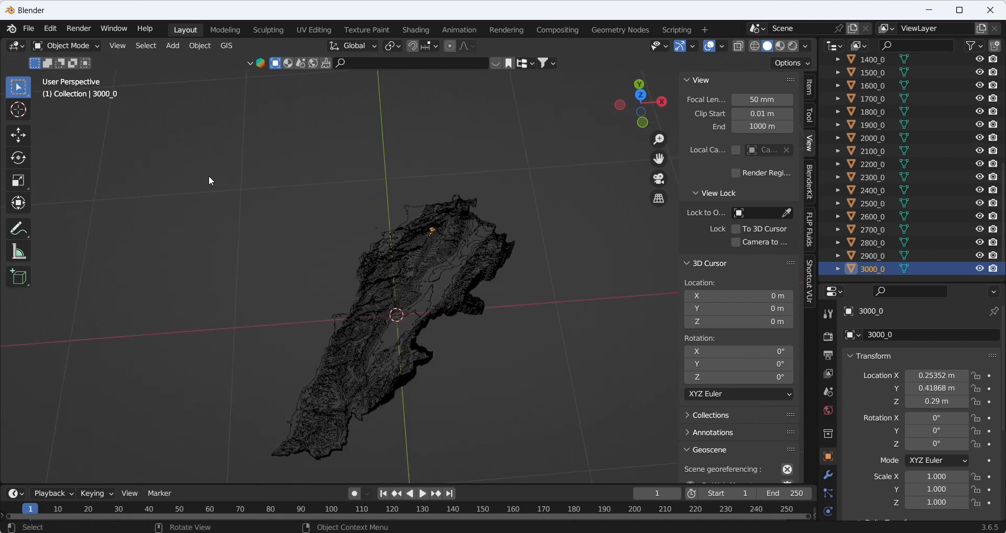
{"action": "left_click_drag", "start_coordinate": [208, 176], "coordinate": [547, 466]}
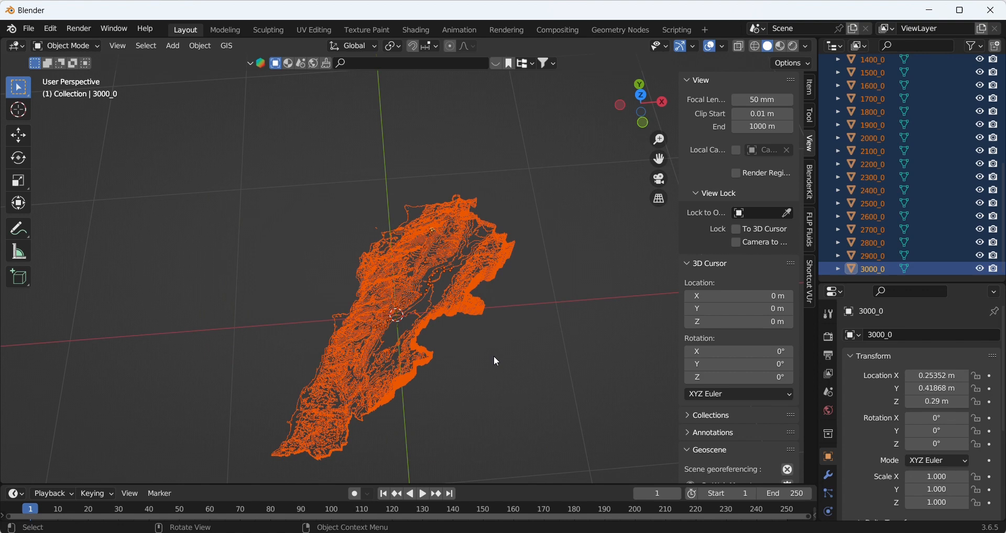
{"action": "right_click", "coordinate": [438, 257]}
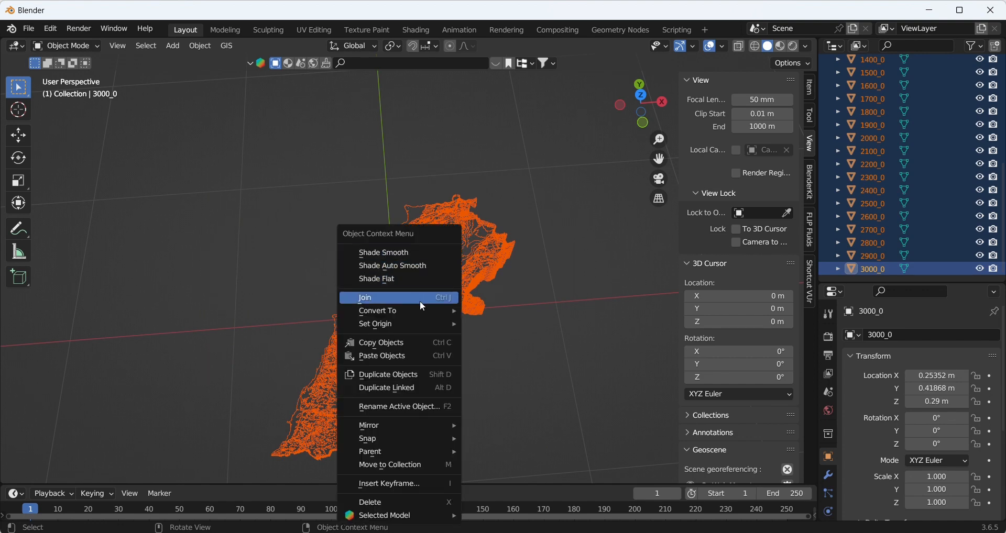
{"action": "mouse_move", "coordinate": [438, 312]}
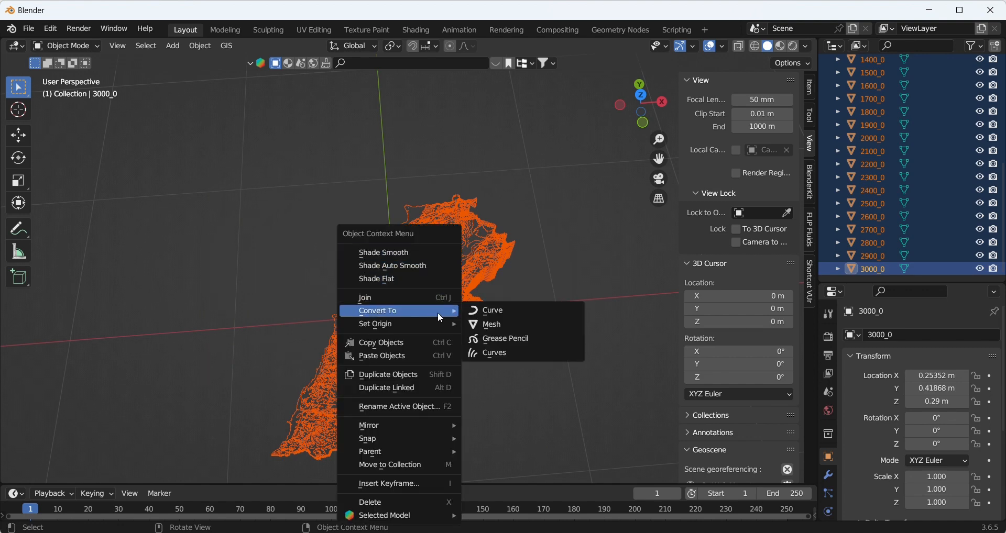
{"action": "left_click", "coordinate": [583, 316]}
{"action": "left_click", "coordinate": [629, 262]}
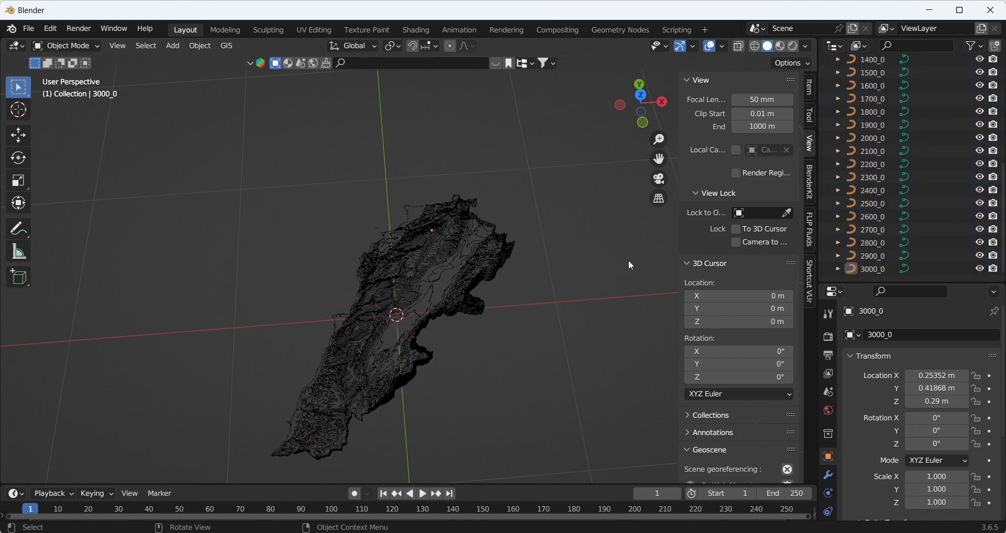
Give the 0_0 contour curve a round bevel with a depth of 0.0001 m
{"action": "middle_click_drag", "start_coordinate": [517, 304], "coordinate": [465, 309]}
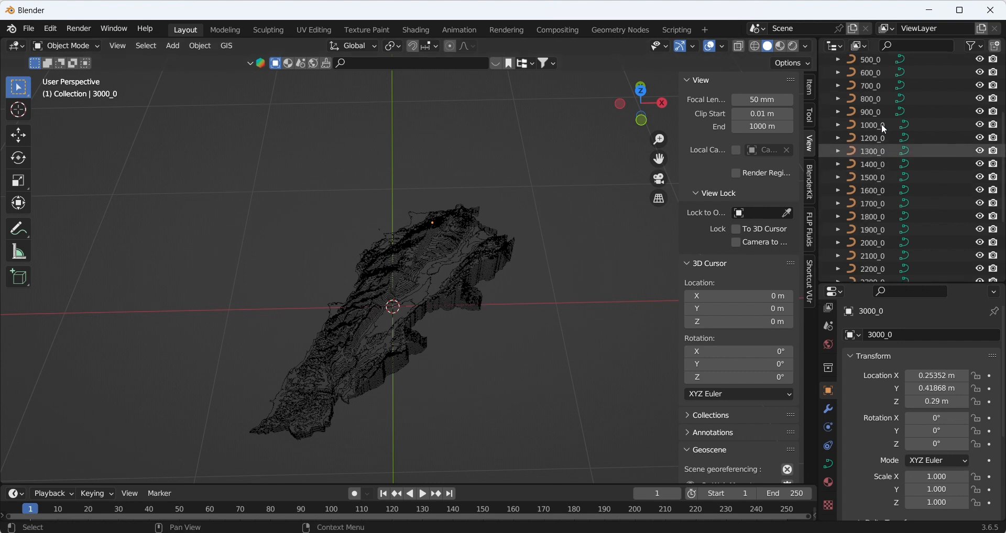
{"action": "scroll", "coordinate": [881, 124], "scroll_direction": "up", "scroll_amount": 6}
{"action": "left_click", "coordinate": [866, 101]}
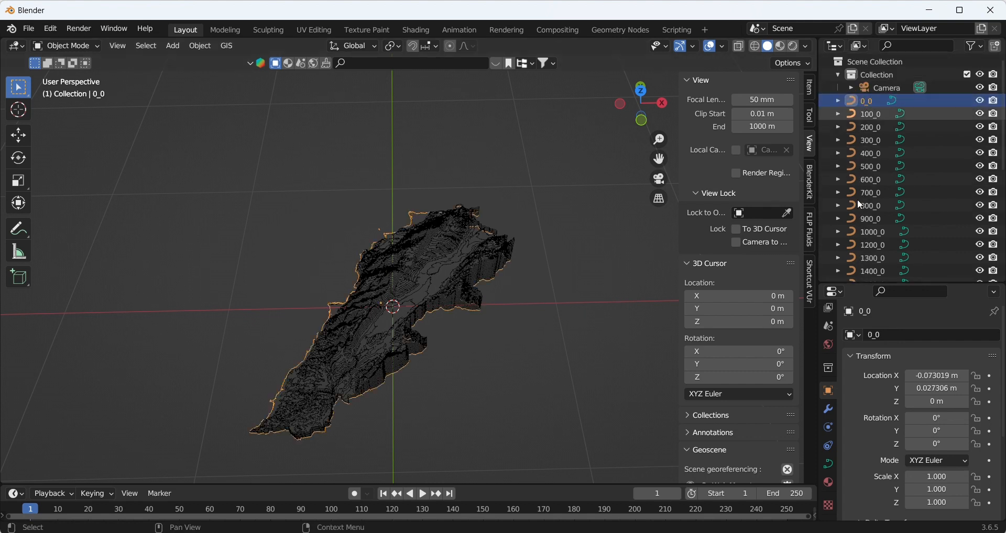
{"action": "left_click", "coordinate": [828, 467]}
{"action": "scroll", "coordinate": [928, 451], "scroll_direction": "down", "scroll_amount": 5}
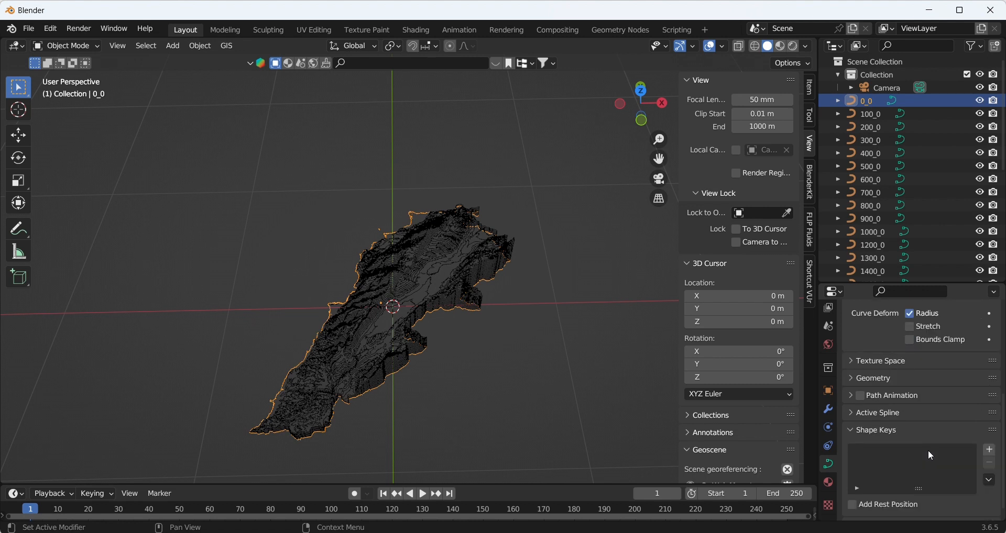
{"action": "scroll", "coordinate": [898, 406], "scroll_direction": "up", "scroll_amount": 5}
{"action": "scroll", "coordinate": [886, 401], "scroll_direction": "down", "scroll_amount": 4}
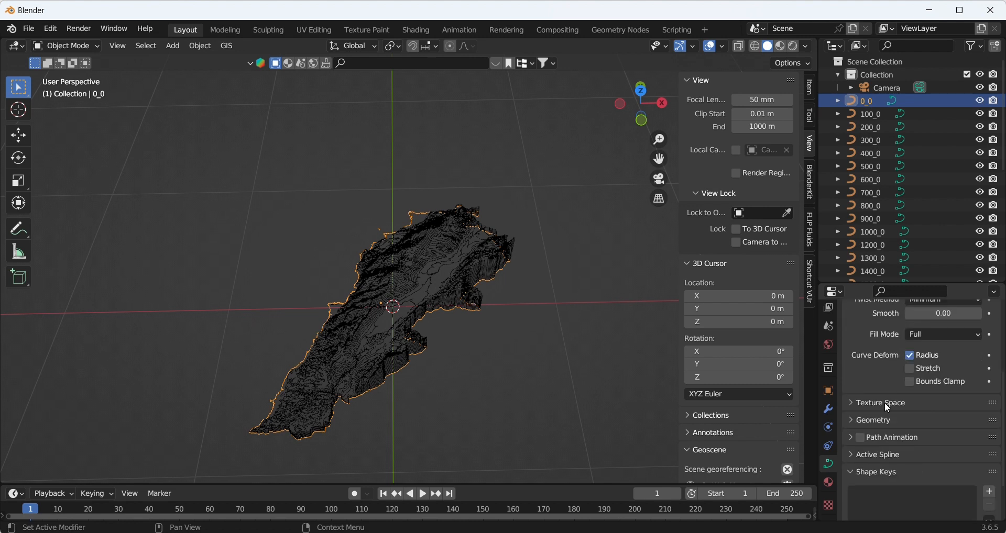
{"action": "left_click", "coordinate": [890, 421]}
{"action": "scroll", "coordinate": [888, 416], "scroll_direction": "down", "scroll_amount": 4}
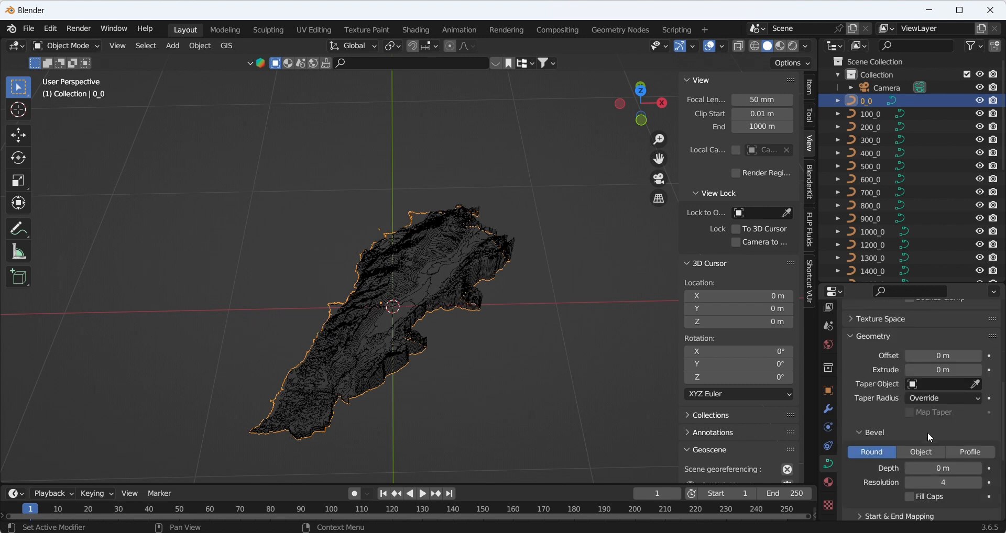
{"action": "left_click", "coordinate": [941, 469]}
{"action": "type", "text": "0.0001"}
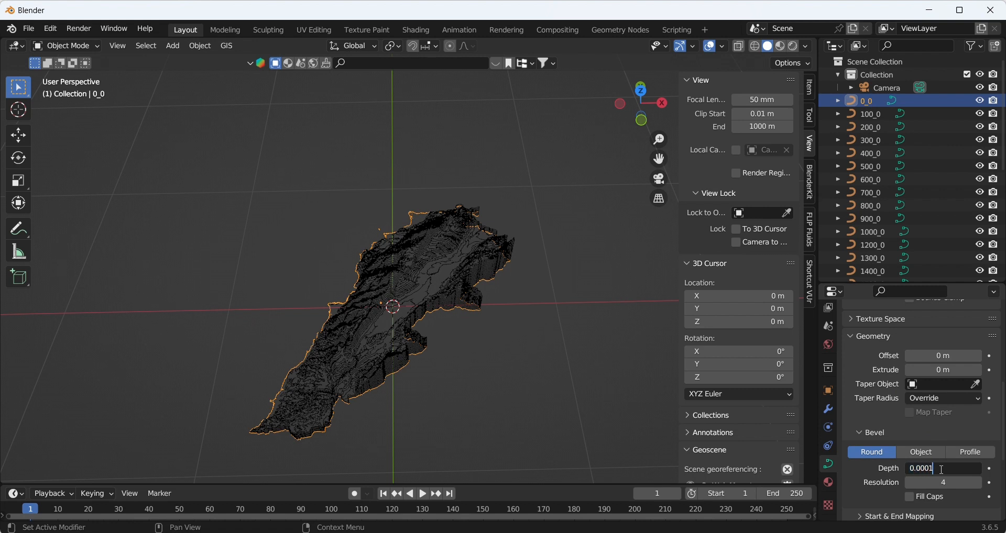
{"action": "key", "text": "Return"}
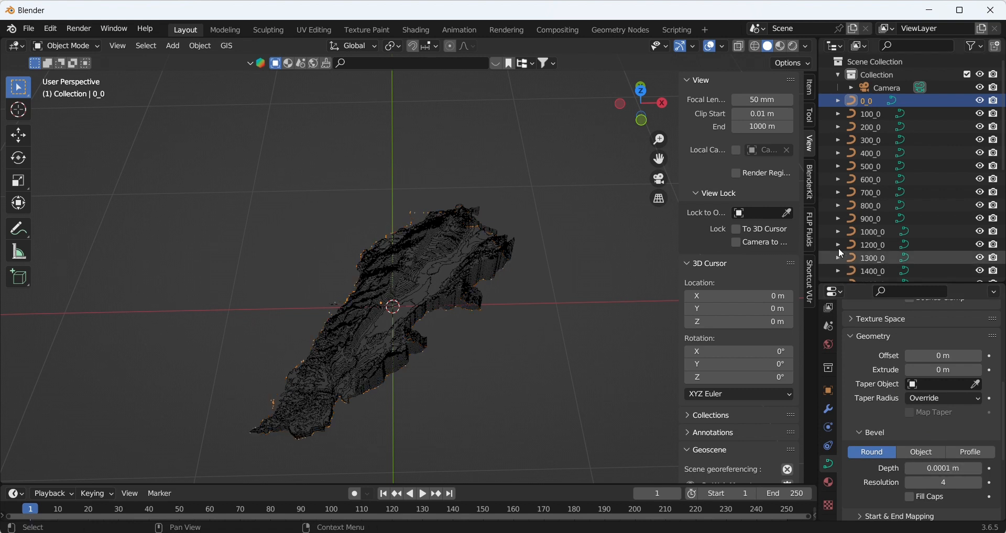
Set the bevel depth of contour curves 100_0 through 800_0 to 0.0001 m each
{"action": "left_click", "coordinate": [869, 114]}
{"action": "key", "text": "Down"}
{"action": "key", "text": "Down"}
{"action": "key", "text": "Down"}
{"action": "key", "text": "Down"}
{"action": "key", "text": "Down"}
{"action": "key", "text": "Down"}
{"action": "key", "text": "Down"}
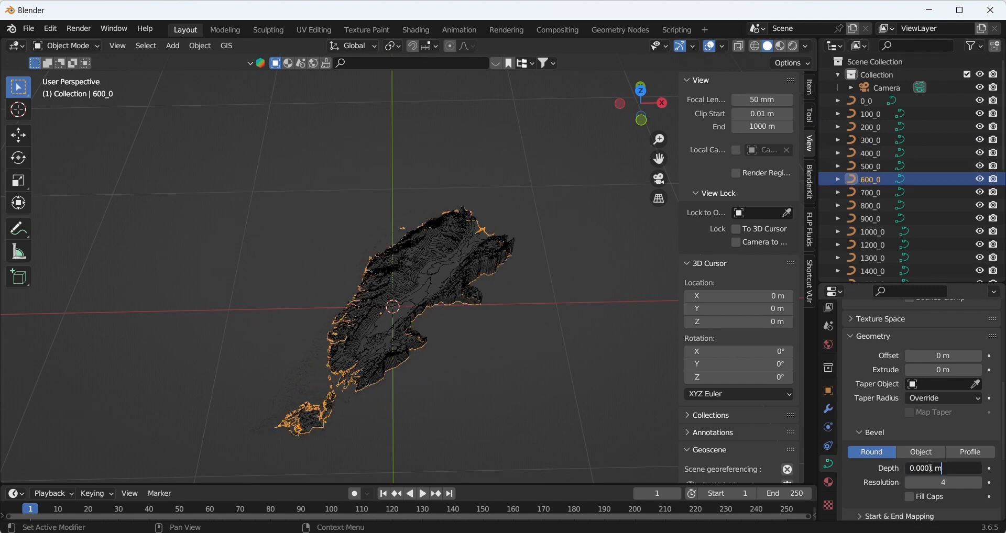
{"action": "left_click", "coordinate": [938, 469]}
{"action": "type", "text": "0.0001"}
{"action": "key", "text": "Return"}
Set the bevel depth of contour curves 900_0 through 1400_0 to 0.0001 m each
{"action": "left_click", "coordinate": [871, 220]}
{"action": "left_click", "coordinate": [874, 232]}
{"action": "left_click", "coordinate": [873, 258]}
{"action": "scroll", "coordinate": [873, 257], "scroll_direction": "down", "scroll_amount": 2}
{"action": "left_click", "coordinate": [871, 208]}
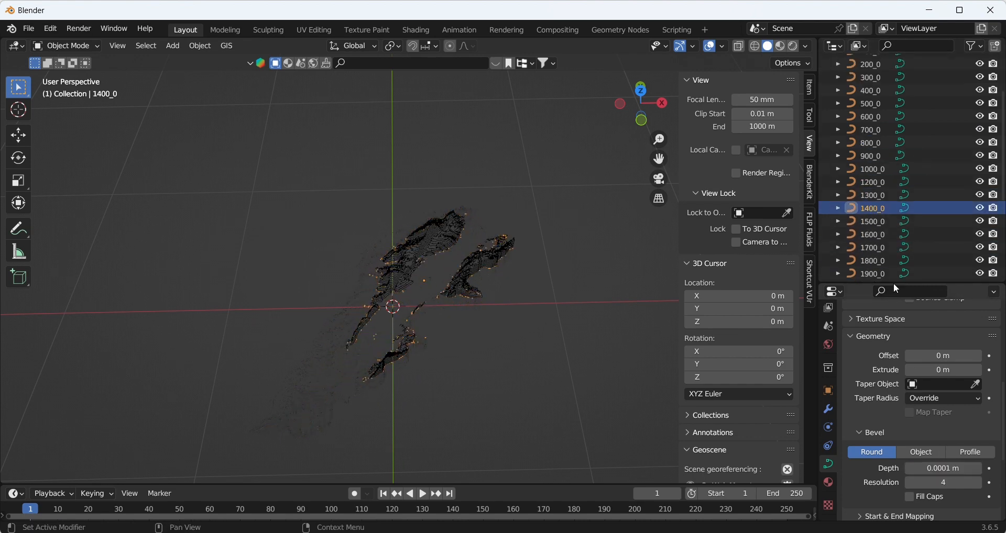
Set the bevel depth of contour curves 1500_0 through 2100_0 to 0.0001 m, one after another
{"action": "left_click", "coordinate": [867, 235]}
{"action": "key", "text": "Down"}
{"action": "key", "text": "Down"}
{"action": "key", "text": "Down"}
{"action": "key", "text": "Down"}
{"action": "key", "text": "Down"}
{"action": "key", "text": "Down"}
{"action": "key", "text": "Down"}
{"action": "key", "text": "Down"}
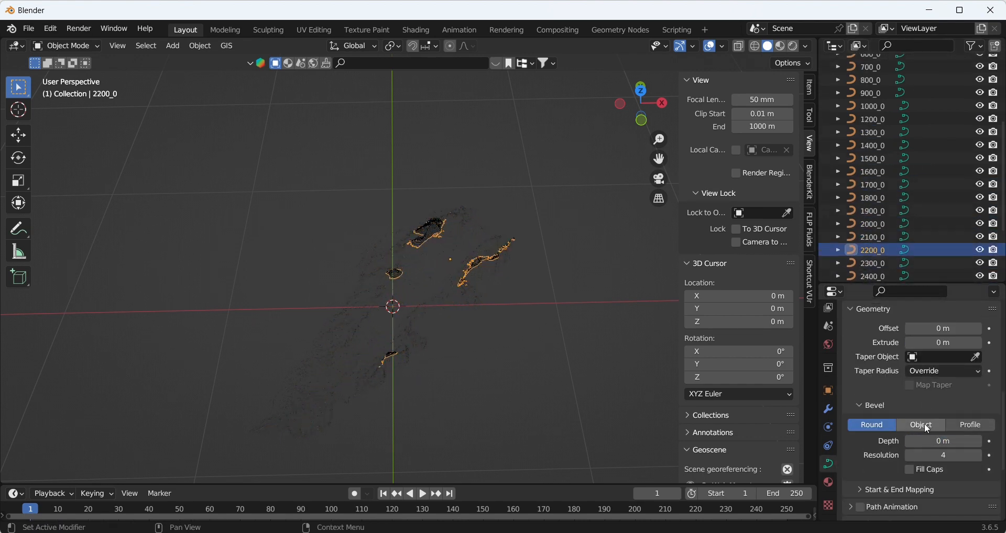
Set the bevel depth of the remaining contour curves, 2200_0 through 3000_0, to 0.0001 m
{"action": "key", "text": "Down"}
{"action": "key", "text": "Down"}
{"action": "key", "text": "Down"}
{"action": "key", "text": "Down"}
{"action": "key", "text": "Down"}
{"action": "key", "text": "Down"}
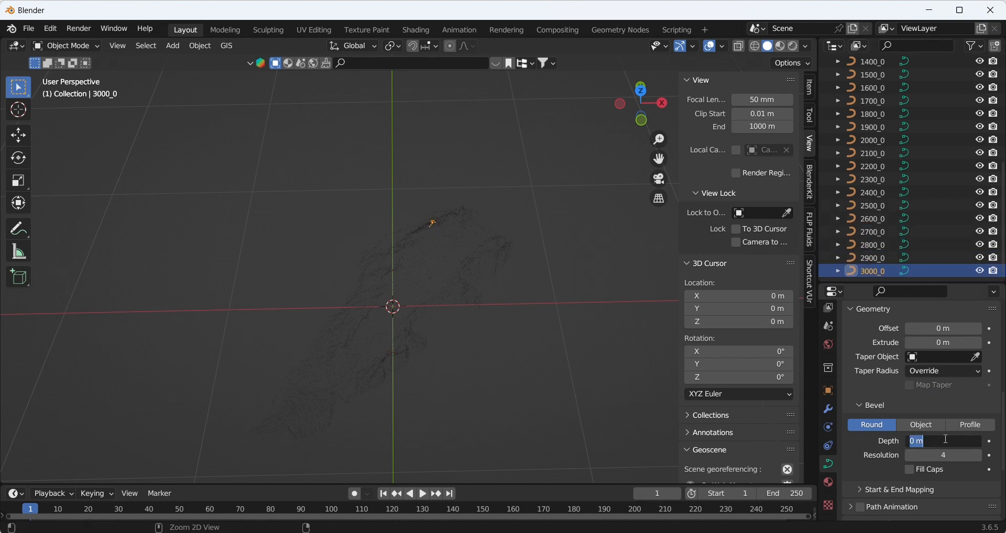
Switch the viewport to rendered shading and set the world background color to black
{"action": "scroll", "coordinate": [476, 255], "scroll_direction": "down", "scroll_amount": 2}
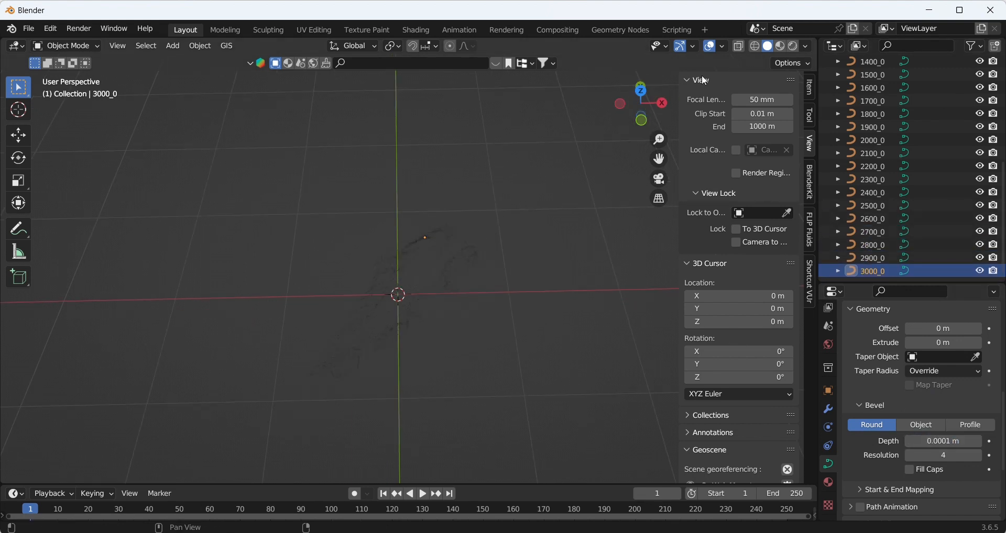
{"action": "left_click", "coordinate": [794, 46]}
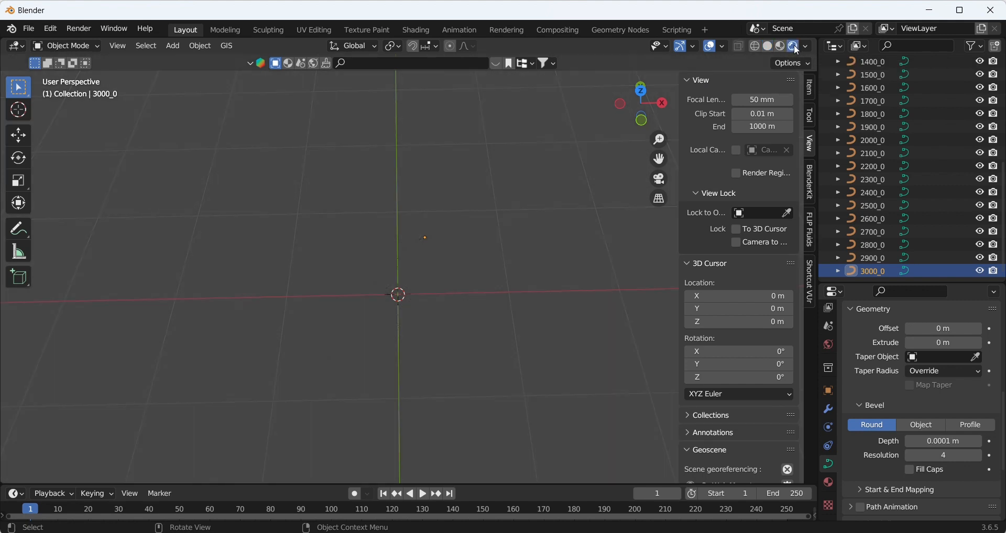
{"action": "left_click", "coordinate": [827, 347]}
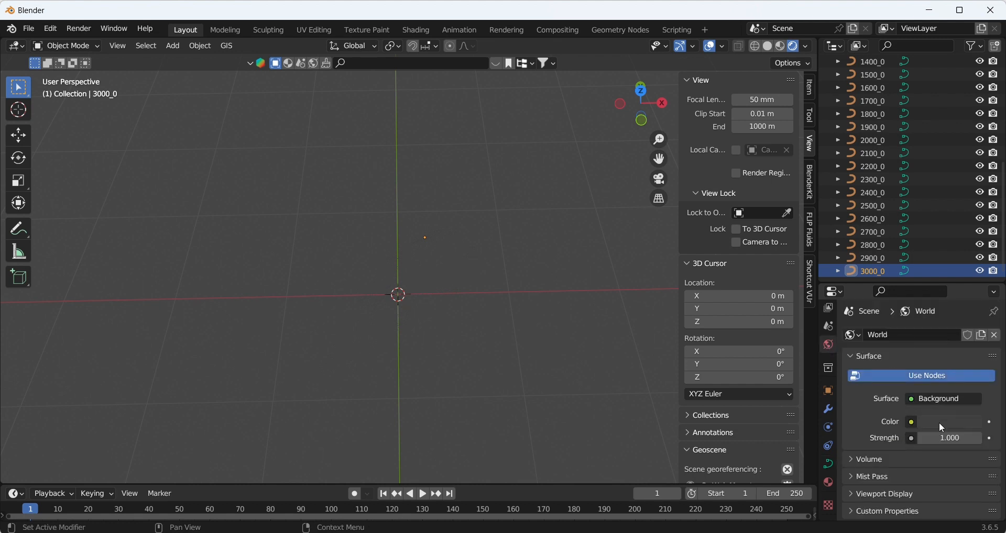
{"action": "left_click", "coordinate": [941, 424]}
{"action": "left_click_drag", "start_coordinate": [922, 389], "coordinate": [891, 390]}
{"action": "middle_click_drag", "start_coordinate": [419, 265], "coordinate": [419, 261]}
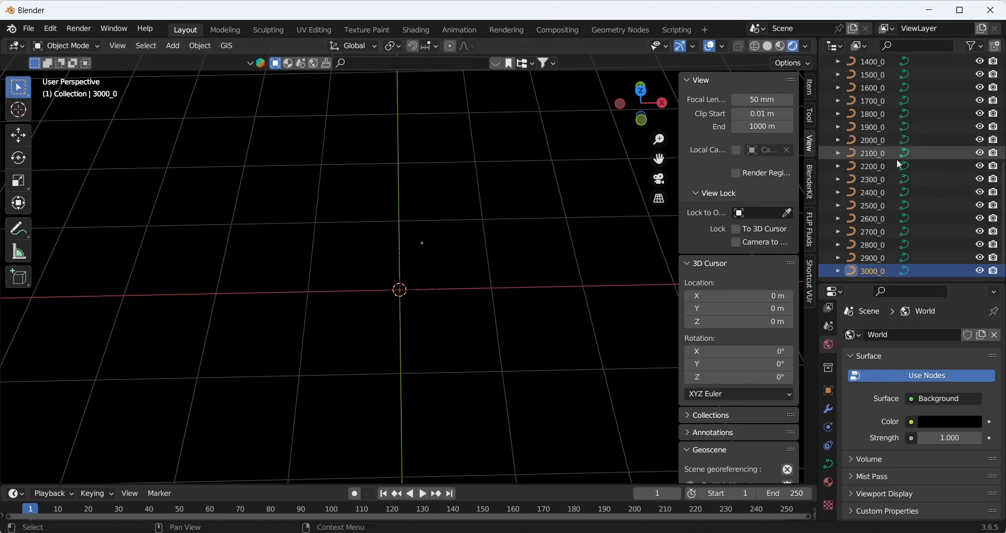
{"action": "scroll", "coordinate": [887, 157], "scroll_direction": "up", "scroll_amount": 8}
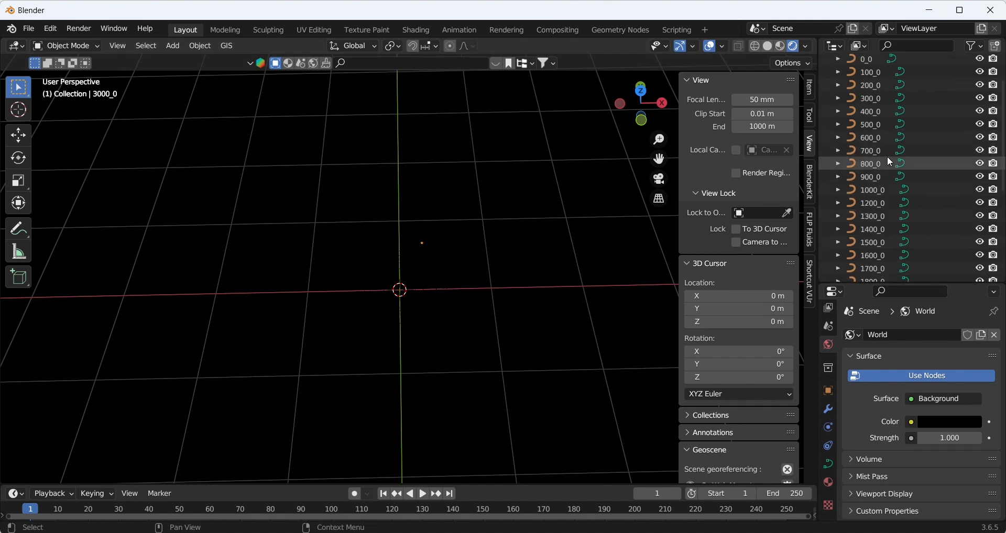
{"action": "scroll", "coordinate": [895, 146], "scroll_direction": "up", "scroll_amount": 3}
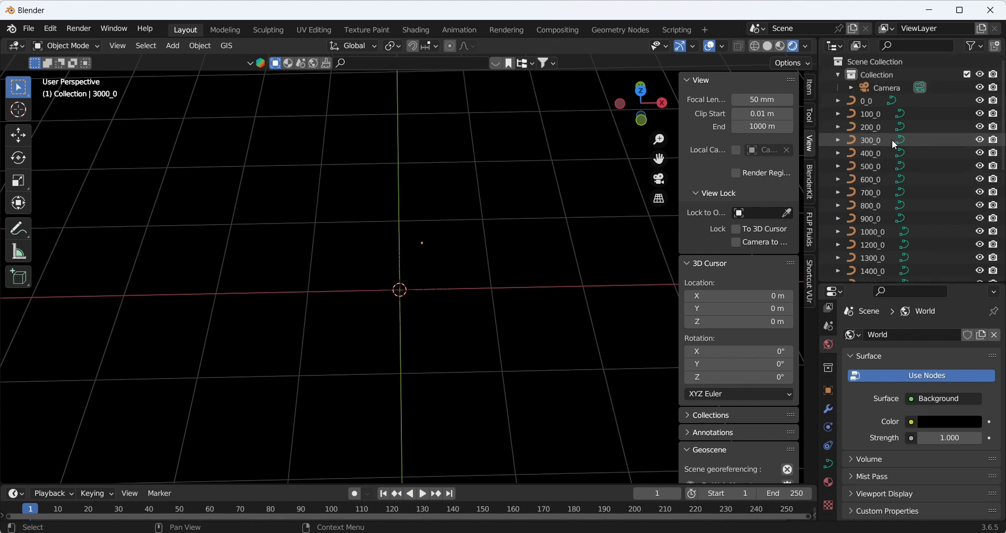
Give contour curve 0_0 a new material and set its surface shader to Emission
{"action": "left_click", "coordinate": [876, 101]}
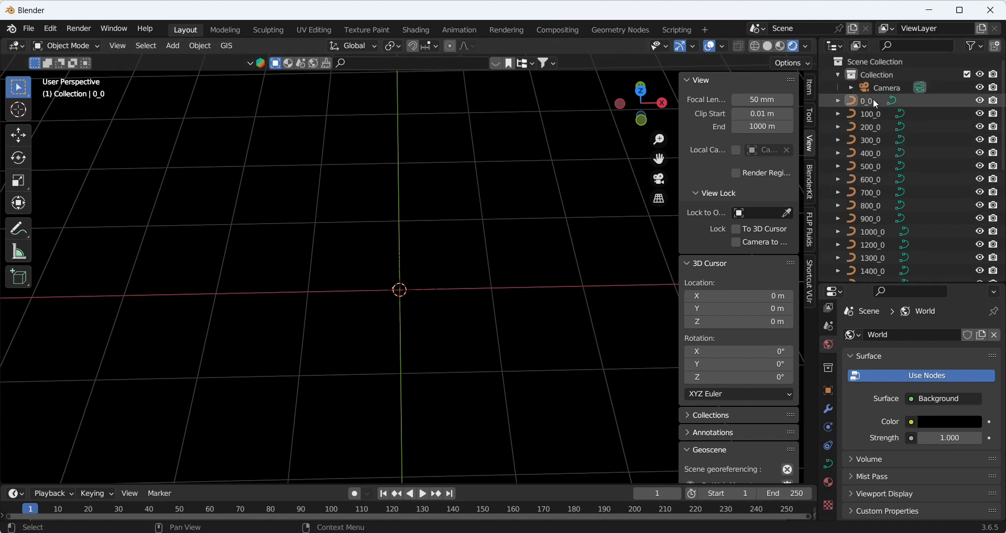
{"action": "left_click", "coordinate": [872, 100]}
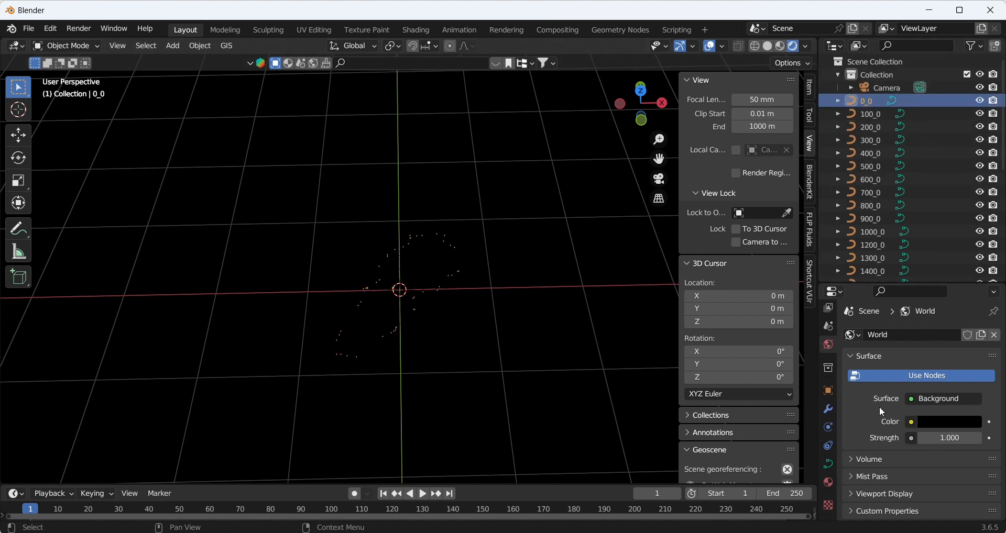
{"action": "left_click", "coordinate": [829, 483]}
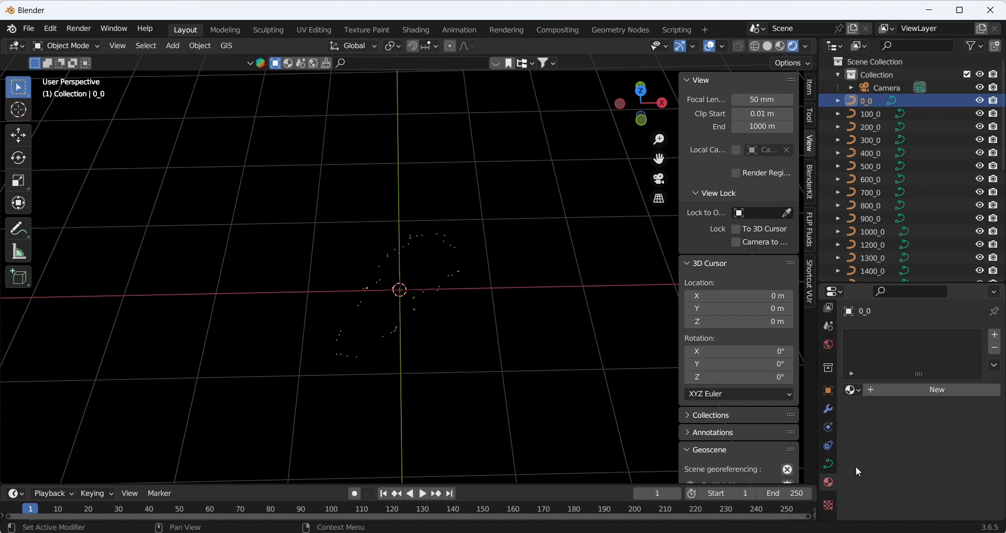
{"action": "left_click", "coordinate": [925, 390]}
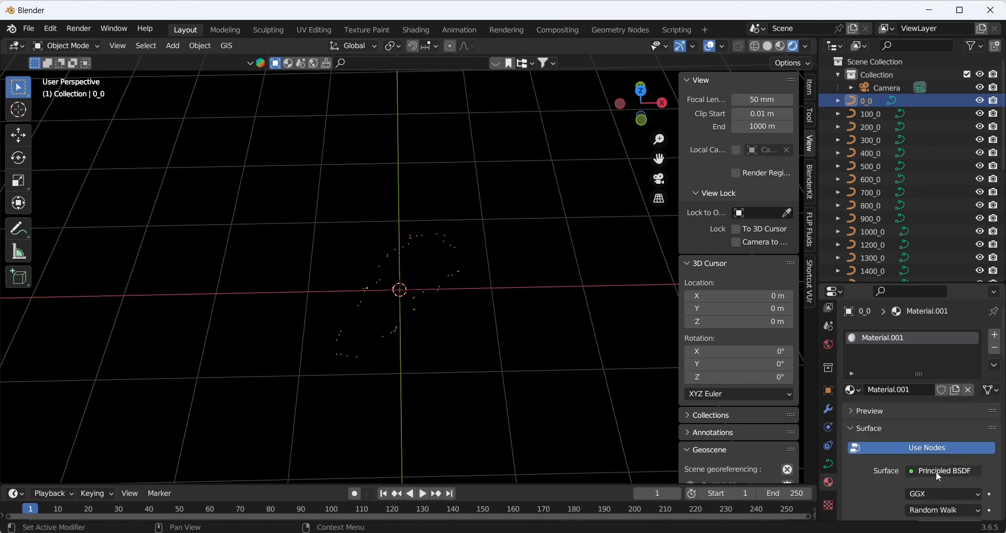
{"action": "left_click", "coordinate": [938, 472]}
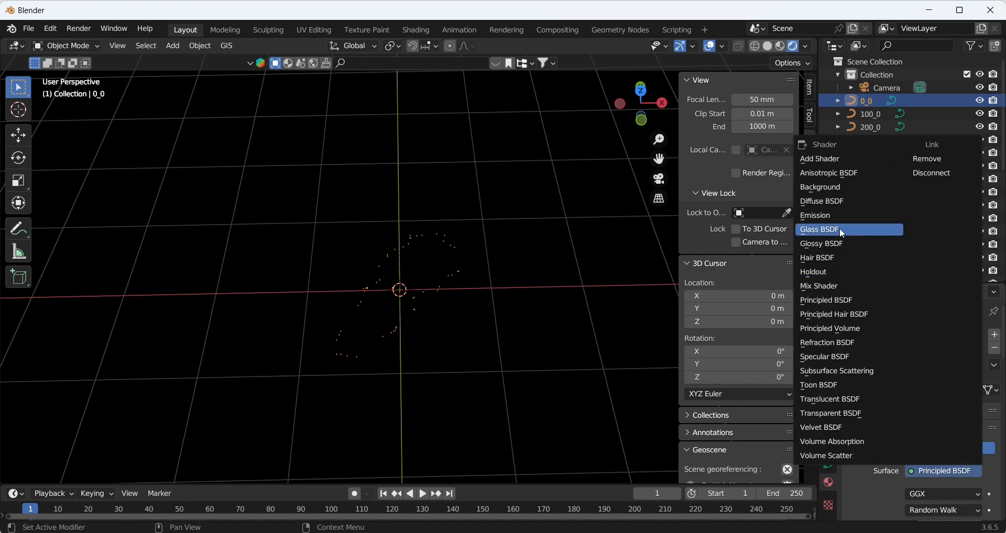
{"action": "left_click", "coordinate": [830, 217]}
{"action": "scroll", "coordinate": [907, 398], "scroll_direction": "down", "scroll_amount": 2}
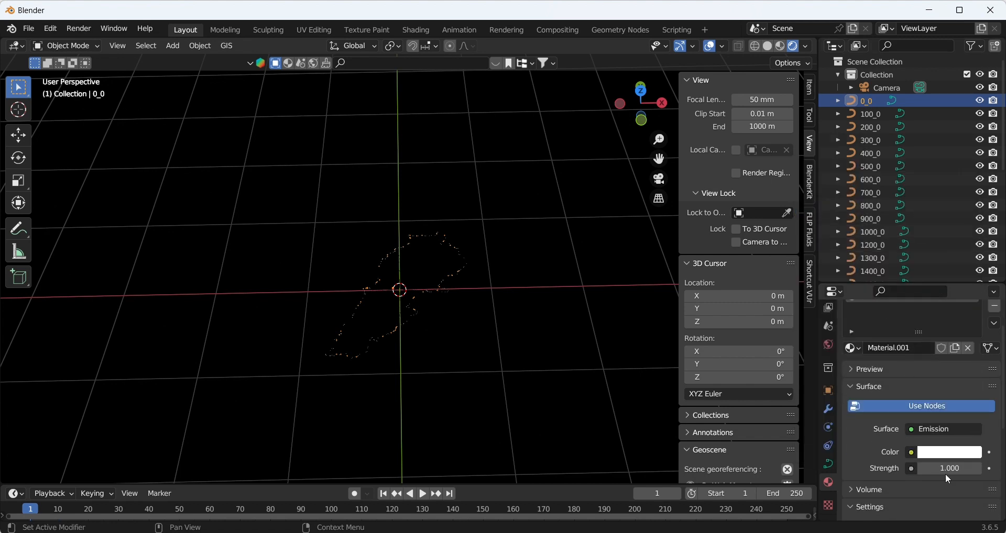
Set the emission color of curve 0_0's material to a saturated deep blue
{"action": "left_click", "coordinate": [944, 454]}
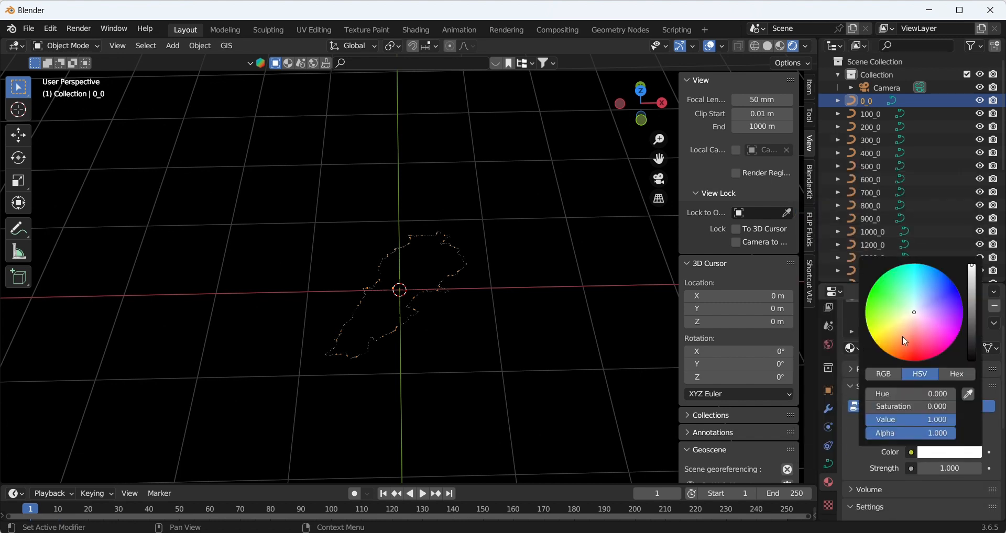
{"action": "left_click", "coordinate": [952, 294]}
{"action": "left_click", "coordinate": [613, 263]}
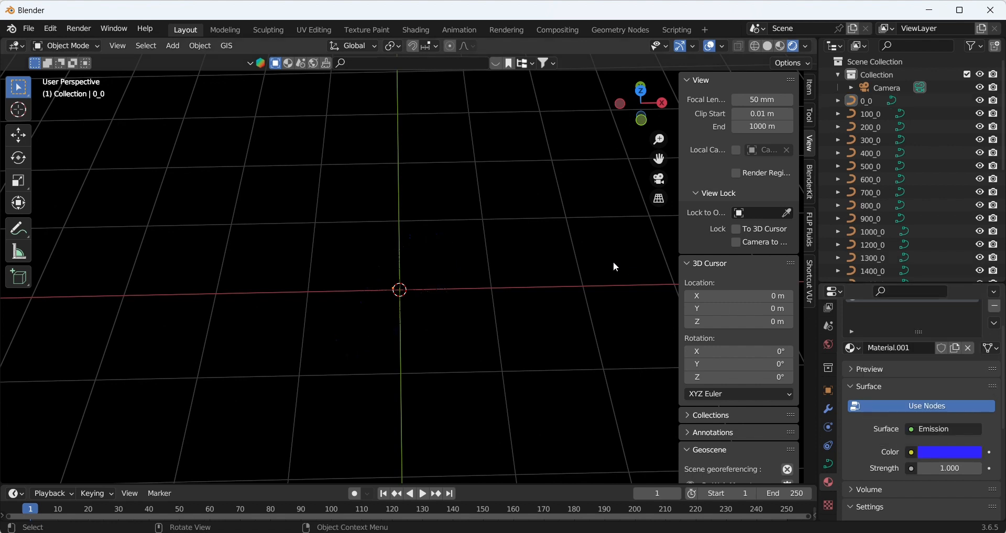
{"action": "scroll", "coordinate": [434, 302], "scroll_direction": "up", "scroll_amount": 2}
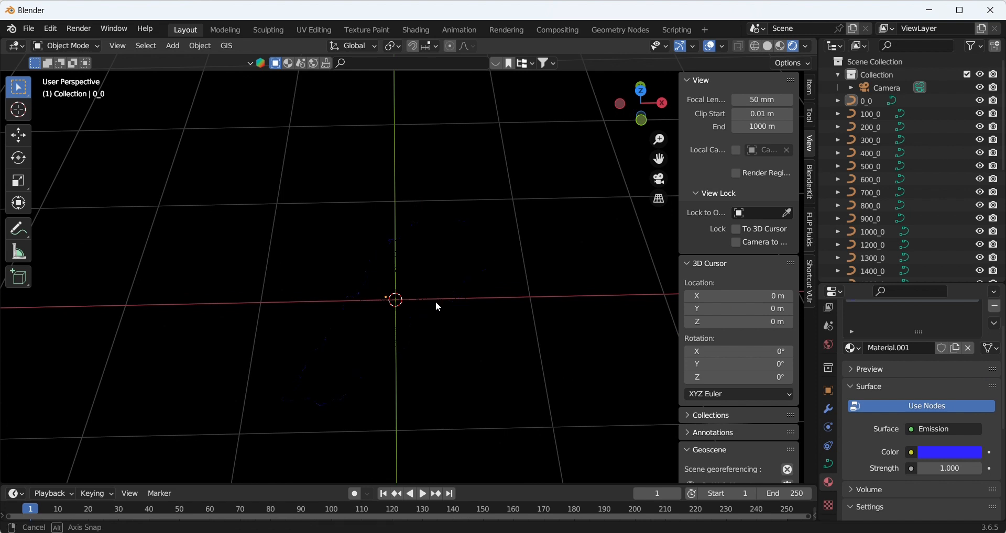
{"action": "middle_click_drag", "start_coordinate": [435, 300], "coordinate": [435, 303], "text": "shift"}
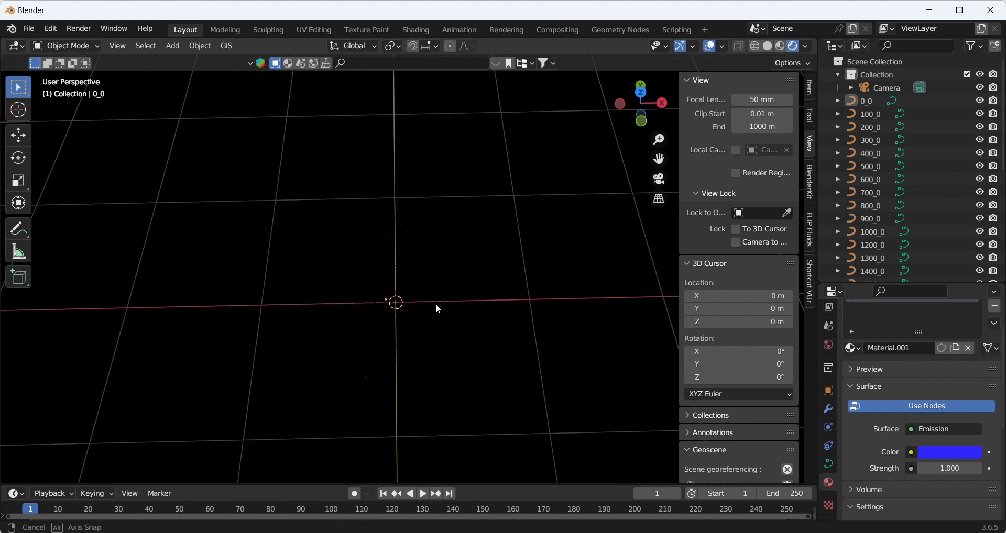
Link the deep blue material of curve 0_0 to contour curves 100_0 through 700_0
{"action": "left_click", "coordinate": [869, 102]}
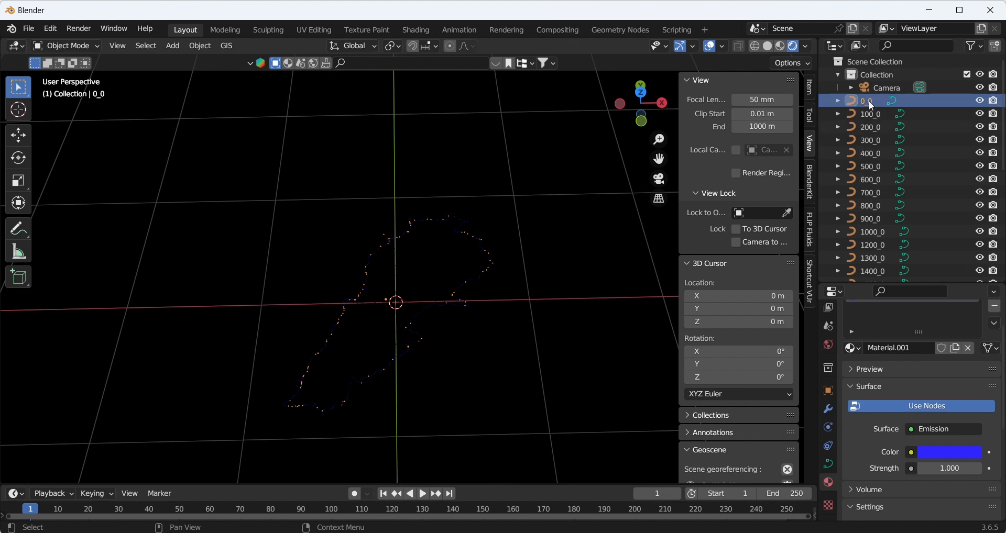
{"action": "left_click", "coordinate": [875, 193], "text": "shift"}
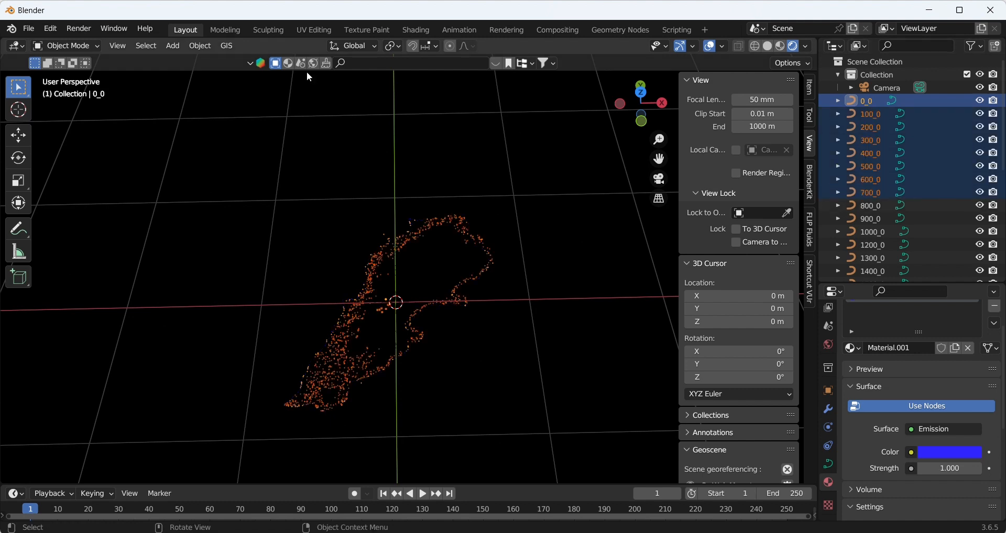
{"action": "left_click", "coordinate": [195, 49]}
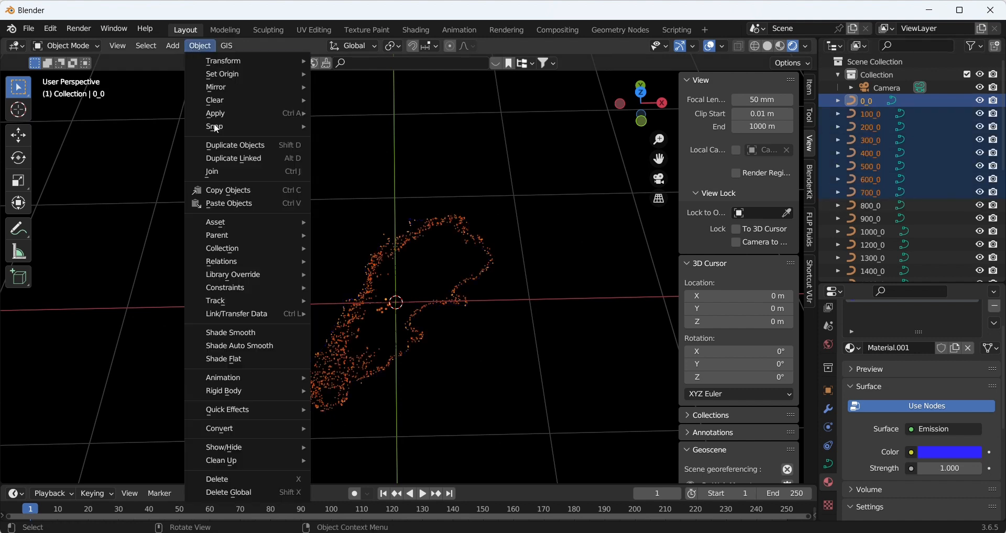
{"action": "mouse_move", "coordinate": [251, 313]}
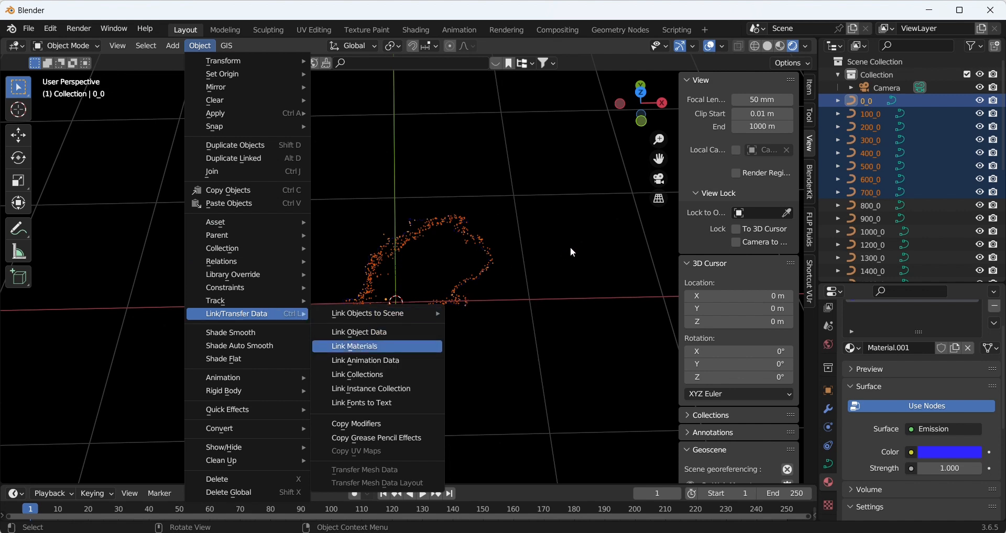
{"action": "key", "text": "Return"}
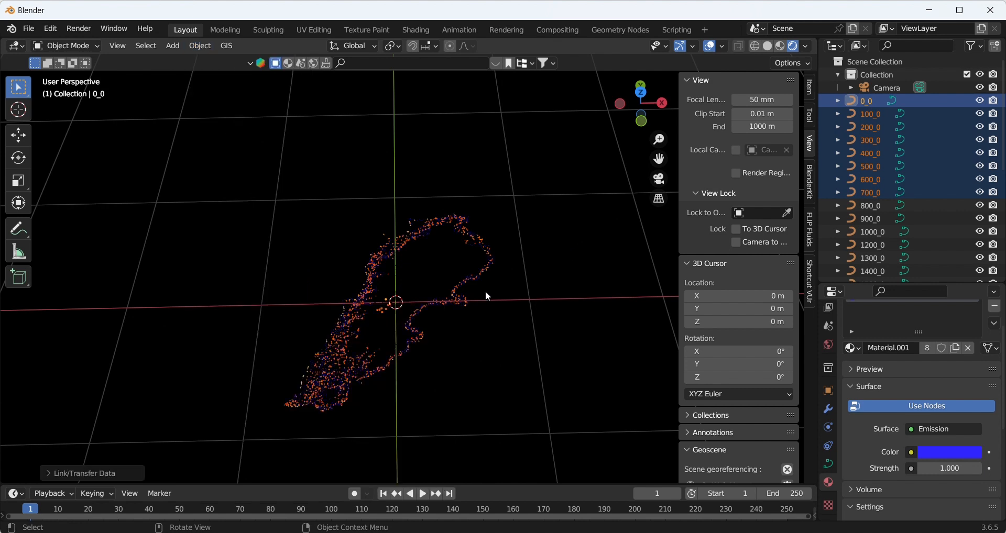
{"action": "left_click", "coordinate": [485, 291]}
{"action": "scroll", "coordinate": [412, 313], "scroll_direction": "up", "scroll_amount": 3}
{"action": "middle_click_drag", "start_coordinate": [423, 307], "coordinate": [492, 264], "text": "shift"}
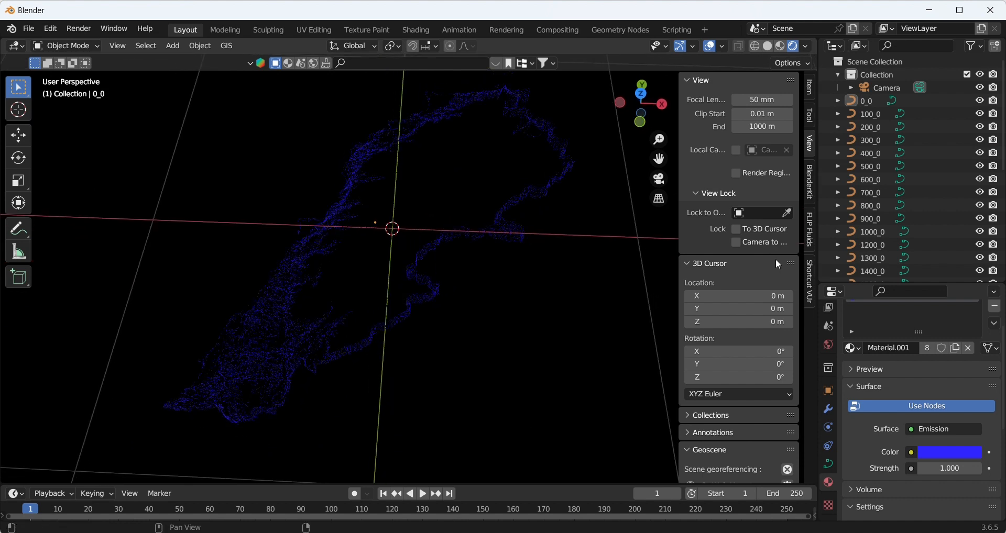
Give contour curve 800_0 a new Emission material colored light blue, with hue 0.578 and saturation 0.925
{"action": "left_click", "coordinate": [872, 206]}
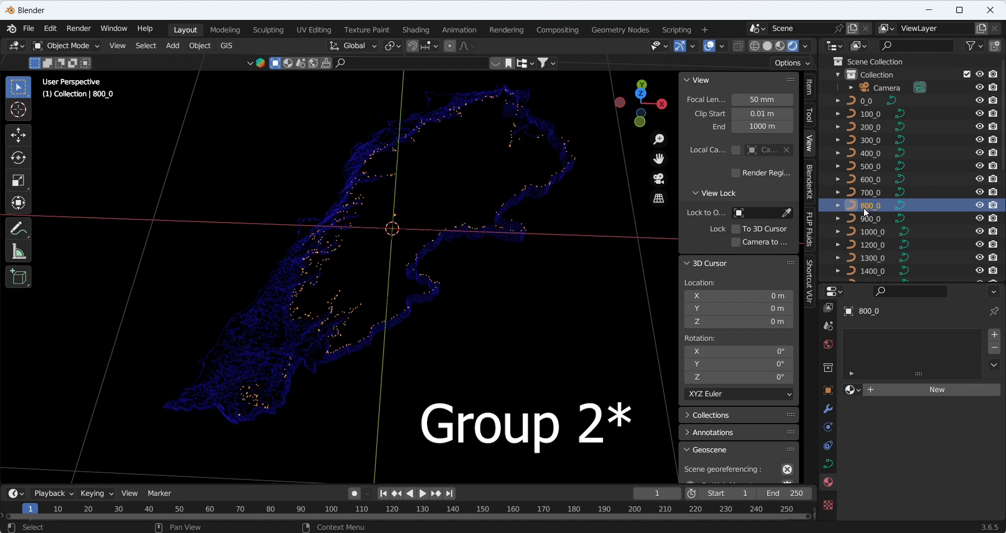
{"action": "left_click", "coordinate": [930, 393]}
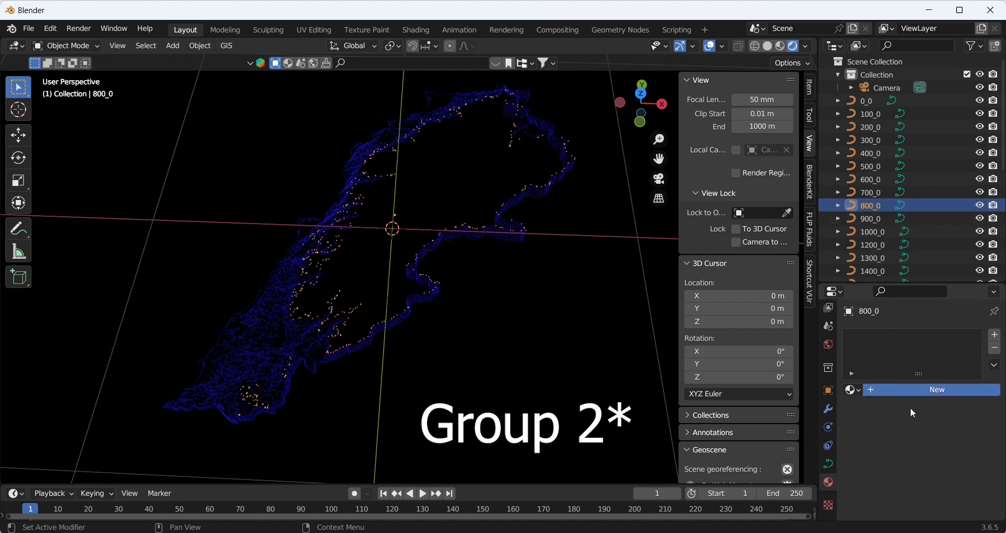
{"action": "left_click", "coordinate": [936, 470]}
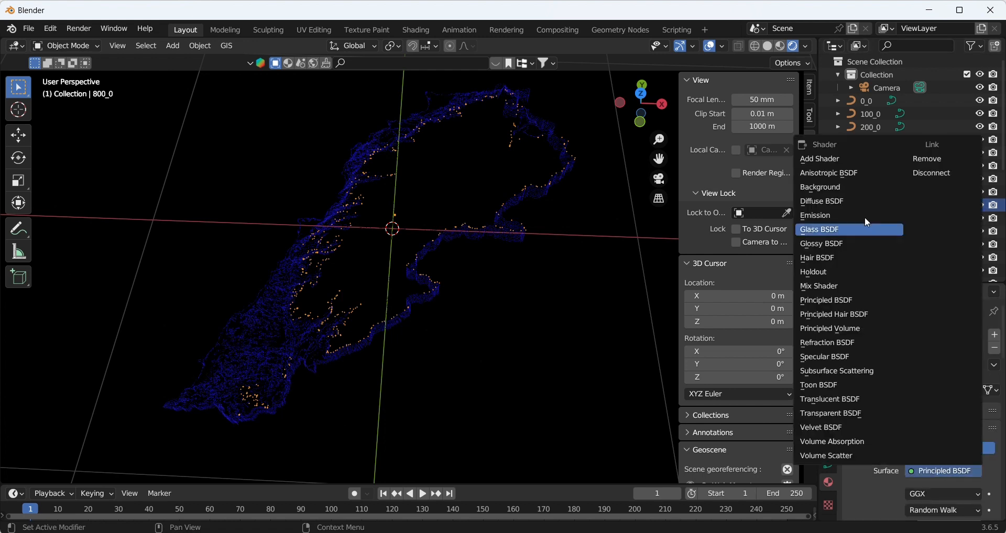
{"action": "left_click", "coordinate": [865, 216]}
{"action": "scroll", "coordinate": [932, 454], "scroll_direction": "down", "scroll_amount": 3}
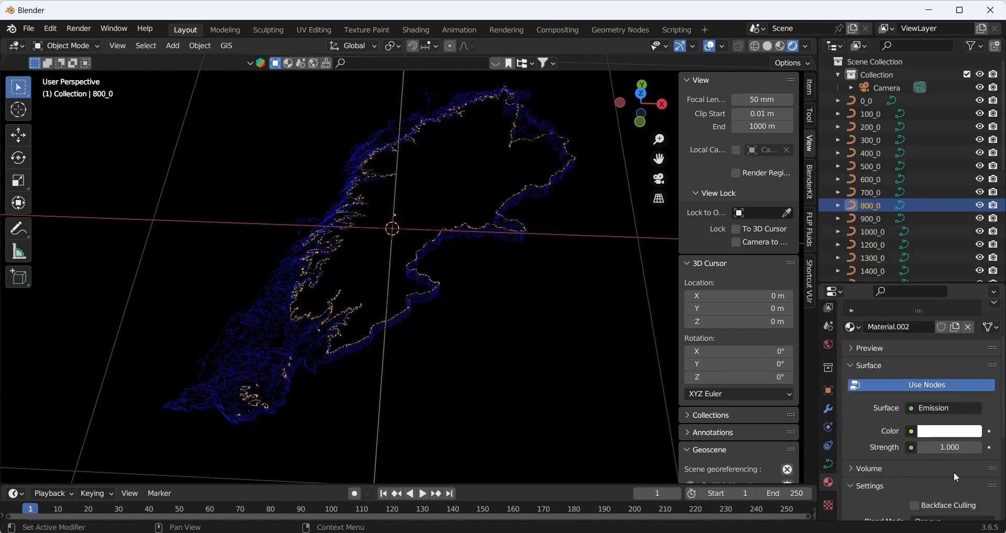
{"action": "left_click", "coordinate": [945, 433]}
{"action": "left_click", "coordinate": [927, 262]}
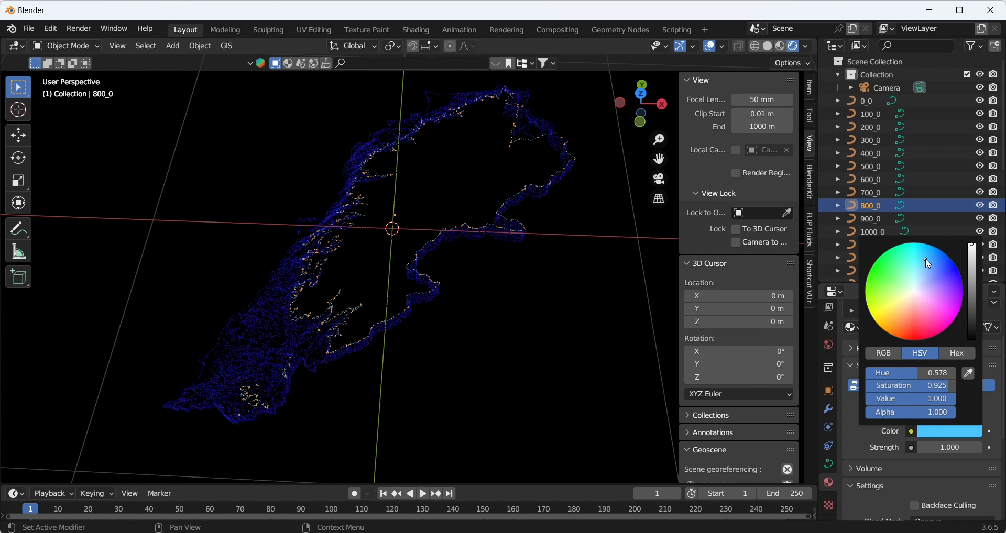
{"action": "left_click", "coordinate": [581, 283]}
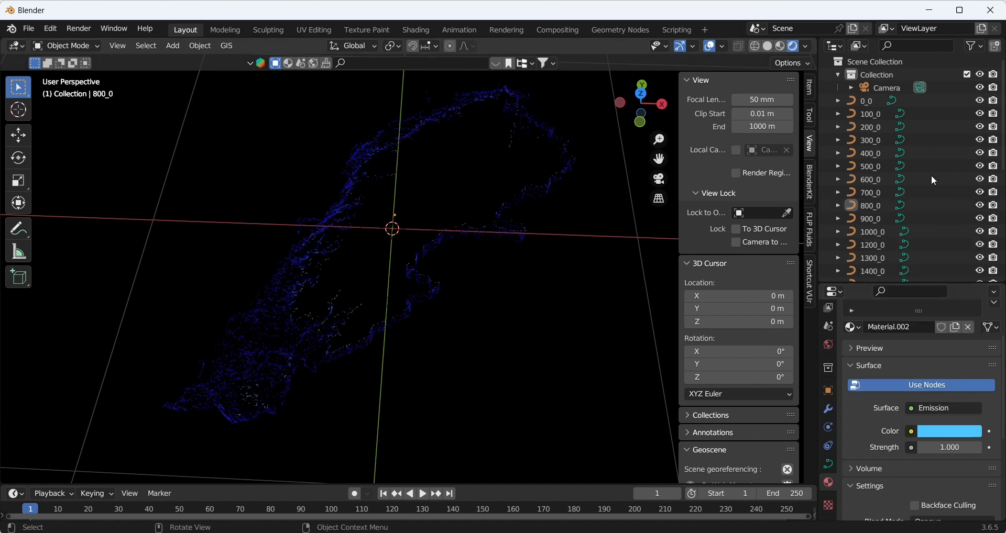
Link the light blue material of curve 800_0 to contour curves 900_0 through 2200_0
{"action": "scroll", "coordinate": [932, 175], "scroll_direction": "down", "scroll_amount": 3}
{"action": "left_click", "coordinate": [879, 165]}
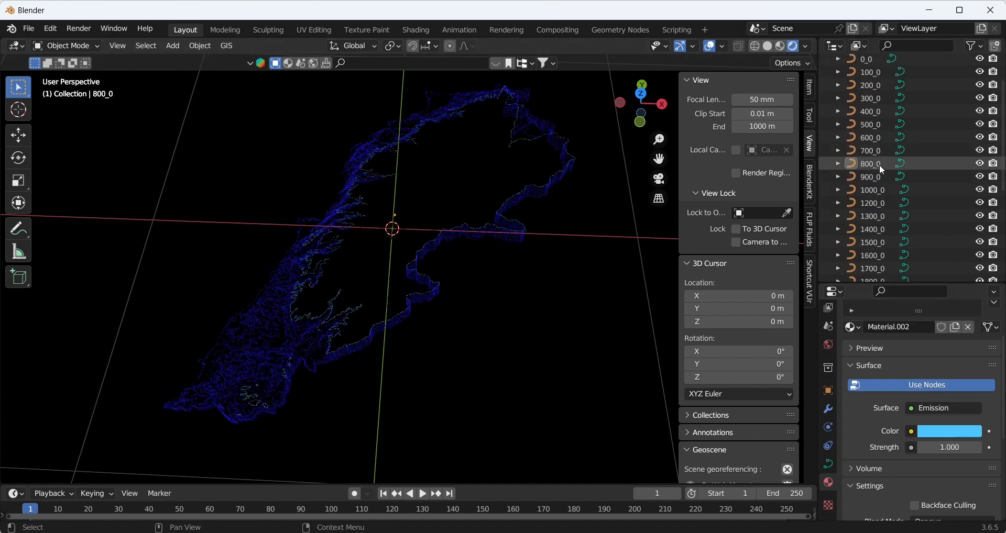
{"action": "left_click", "coordinate": [878, 164]}
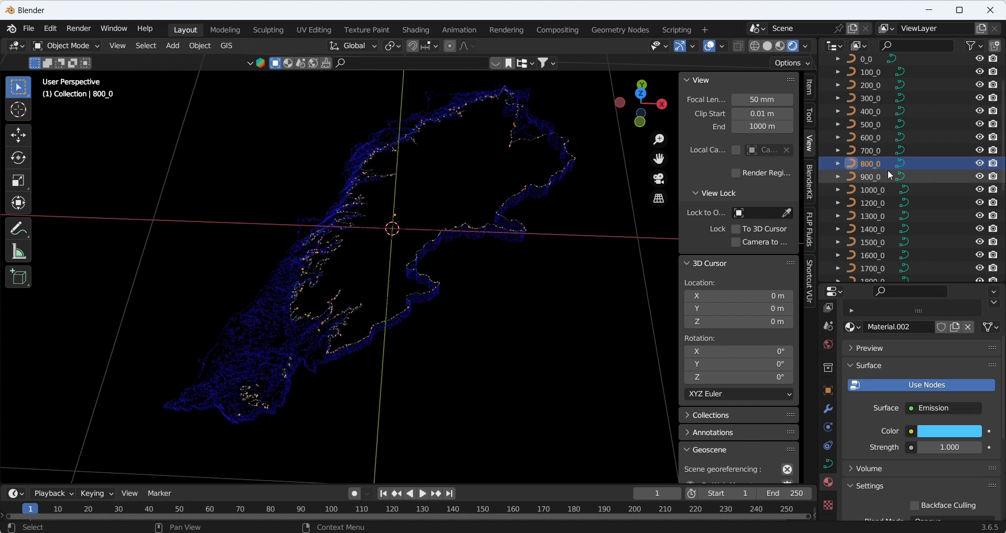
{"action": "scroll", "coordinate": [888, 172], "scroll_direction": "down", "scroll_amount": 5}
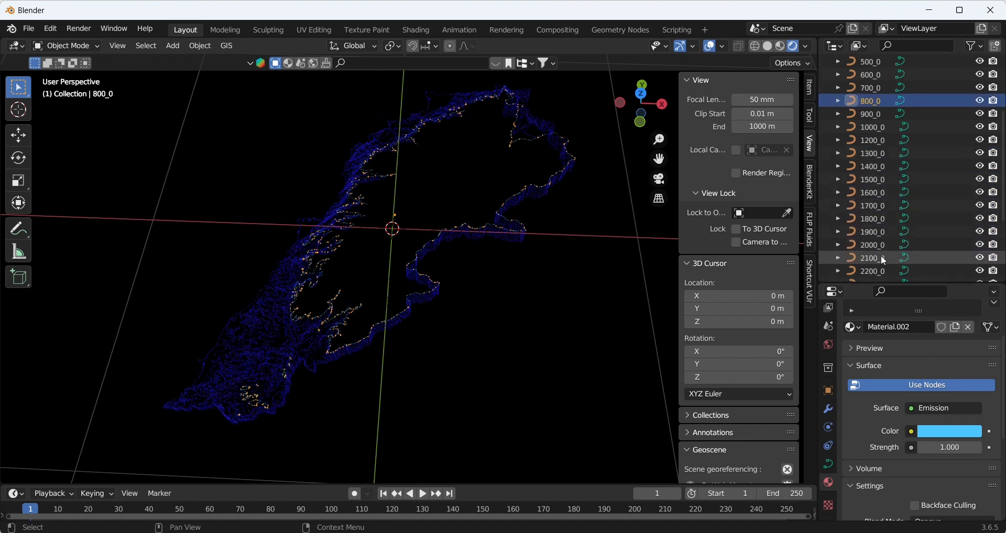
{"action": "scroll", "coordinate": [883, 260], "scroll_direction": "down", "scroll_amount": 1}
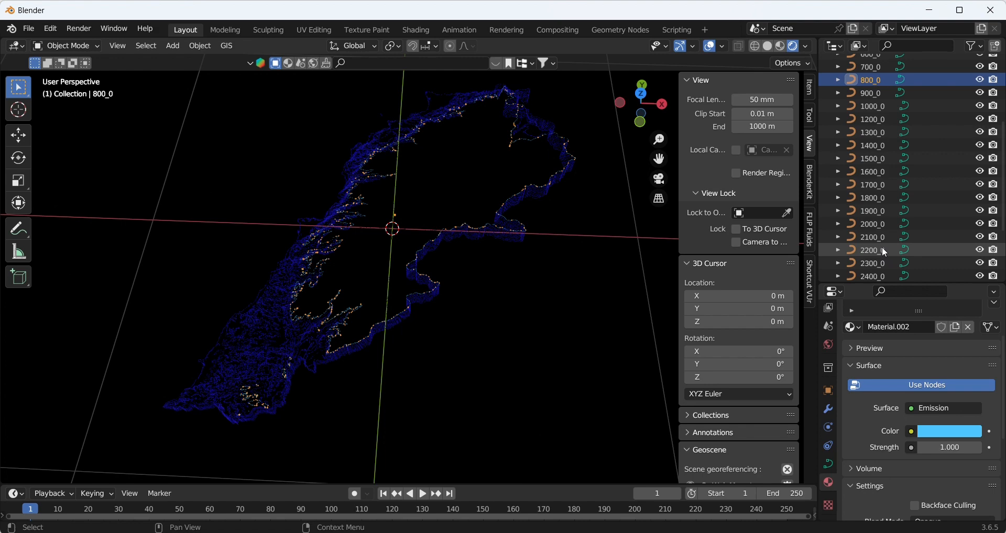
{"action": "left_click", "coordinate": [882, 247], "text": "shift"}
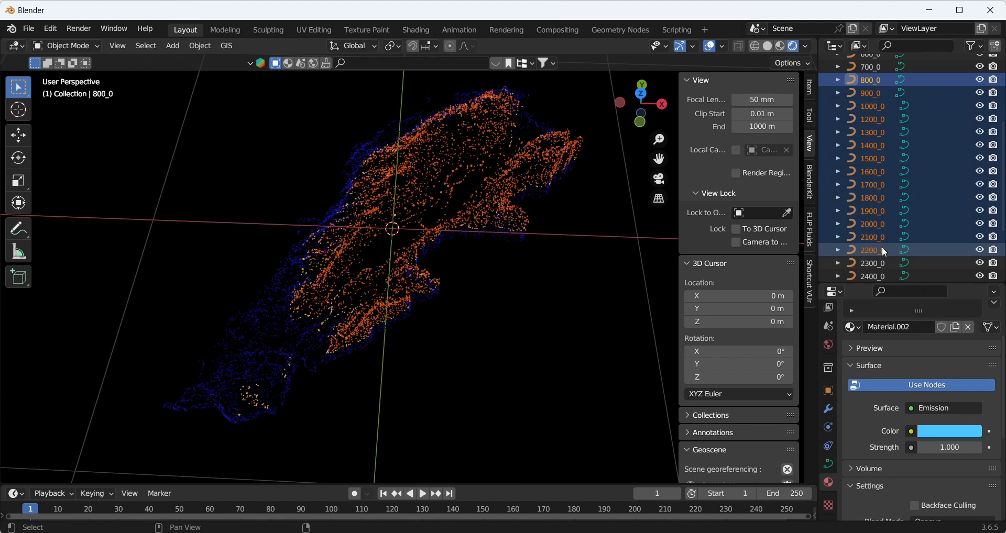
{"action": "left_click", "coordinate": [201, 47]}
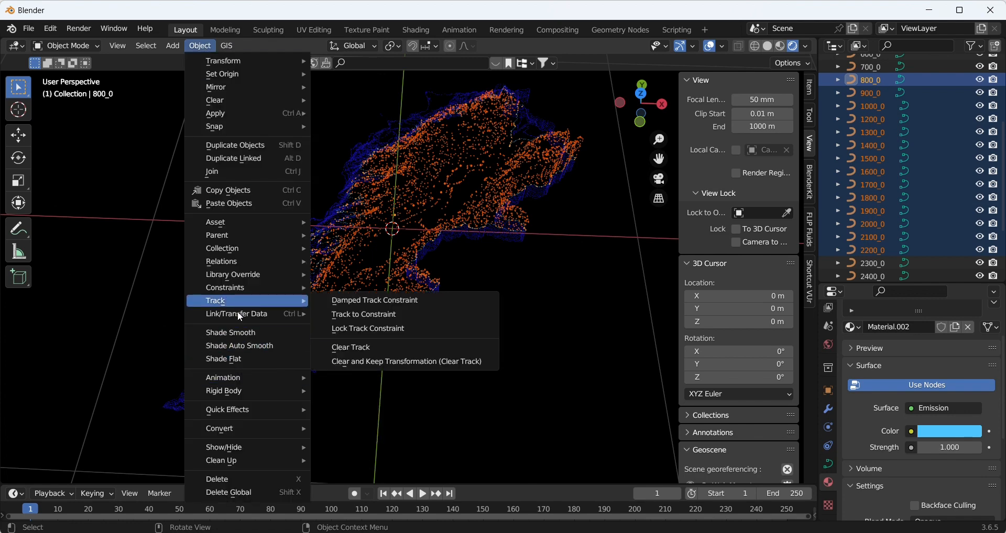
{"action": "mouse_move", "coordinate": [308, 314]}
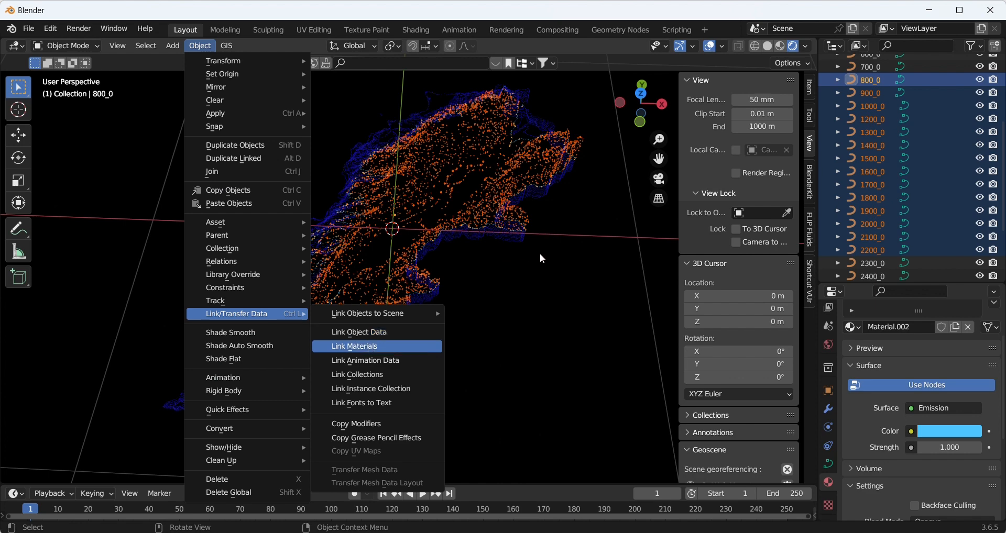
{"action": "key", "text": "Return"}
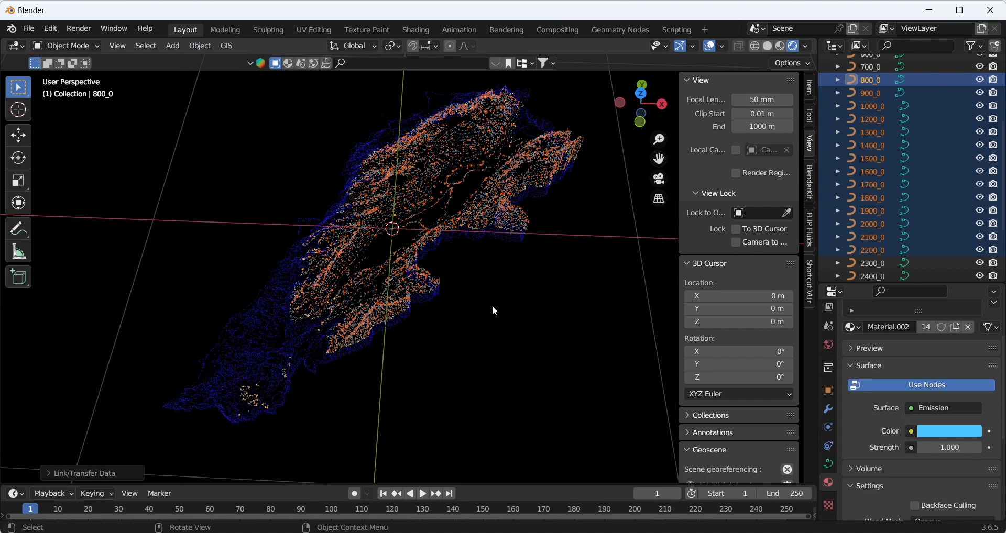
{"action": "mouse_move", "coordinate": [493, 308]}
{"action": "middle_mouse_down"}
{"action": "mouse_move", "coordinate": [492, 317]}
{"action": "mouse_move", "coordinate": [506, 305]}
{"action": "middle_mouse_up"}
{"action": "left_click", "coordinate": [505, 306]}
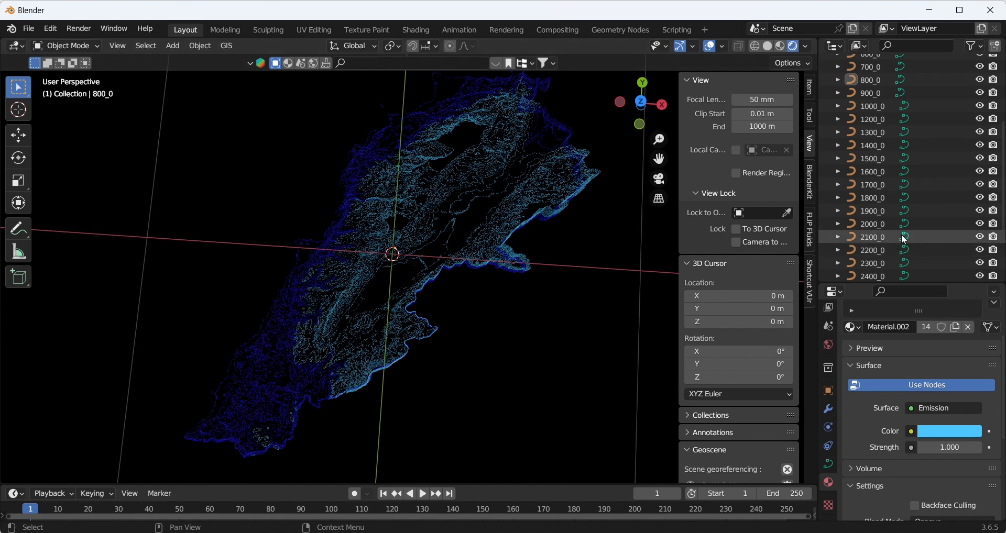
Give contour curve 2300_0 a new Emission material colored light violet-blue
{"action": "scroll", "coordinate": [906, 207], "scroll_direction": "down", "scroll_amount": 1}
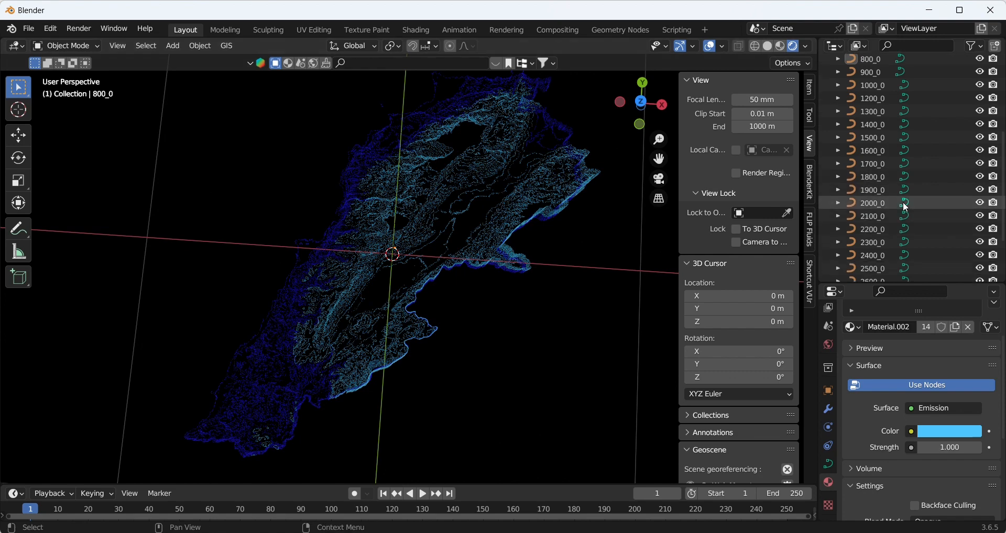
{"action": "left_click", "coordinate": [874, 244]}
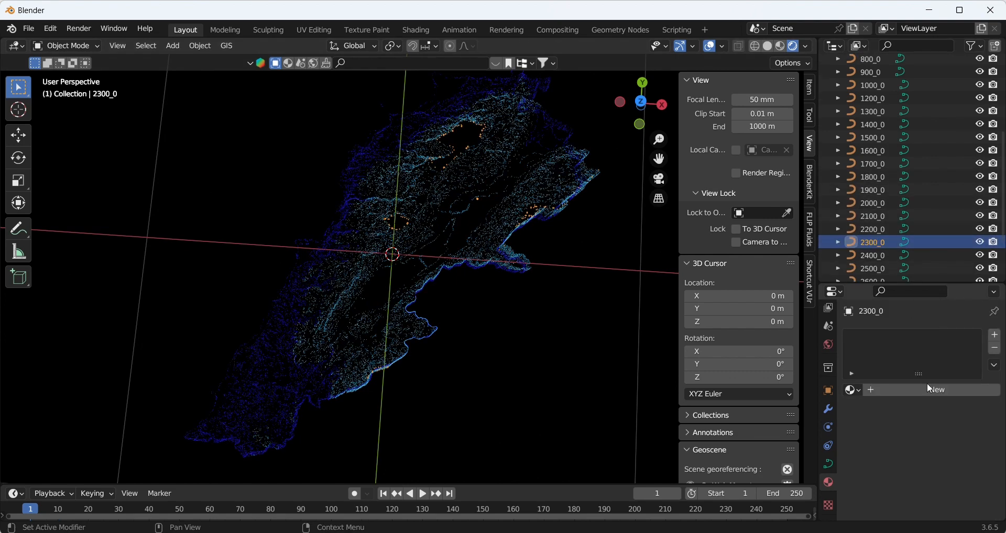
{"action": "left_click", "coordinate": [927, 392]}
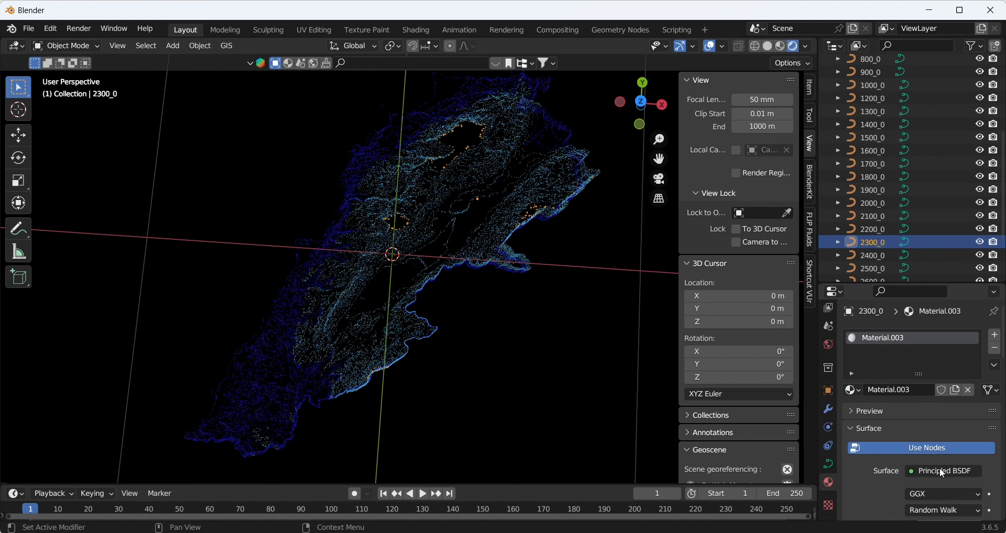
{"action": "left_click", "coordinate": [943, 471]}
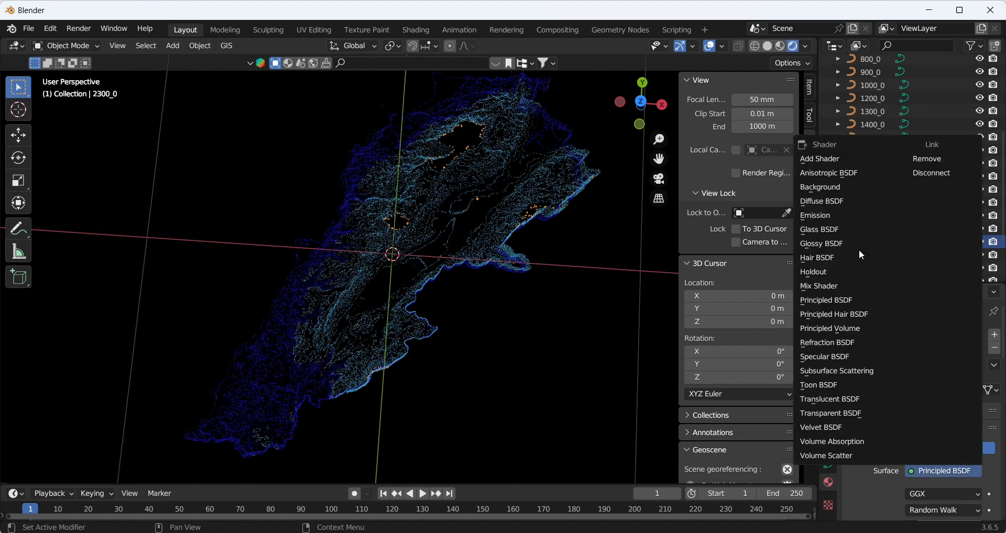
{"action": "left_click", "coordinate": [826, 216]}
{"action": "left_click", "coordinate": [945, 495]}
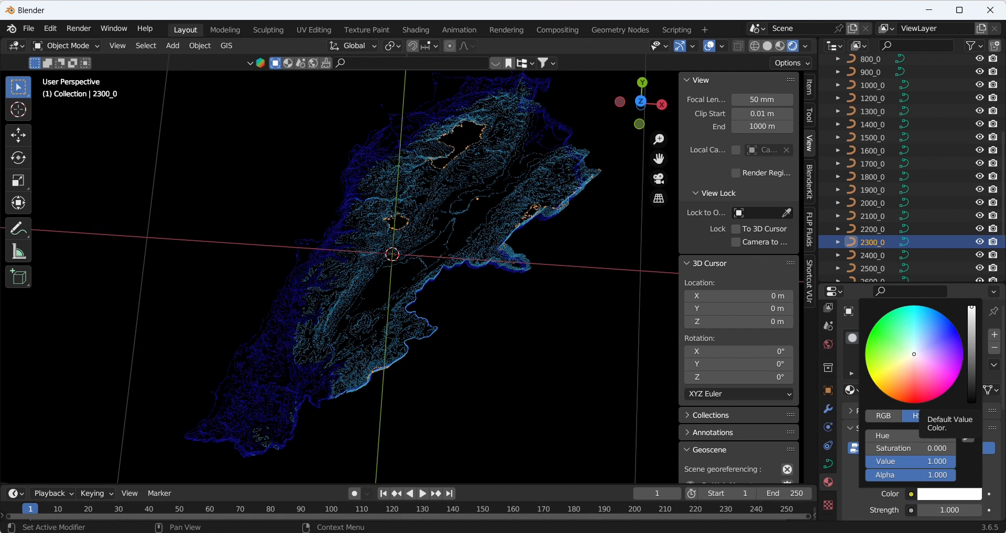
{"action": "left_click", "coordinate": [936, 341]}
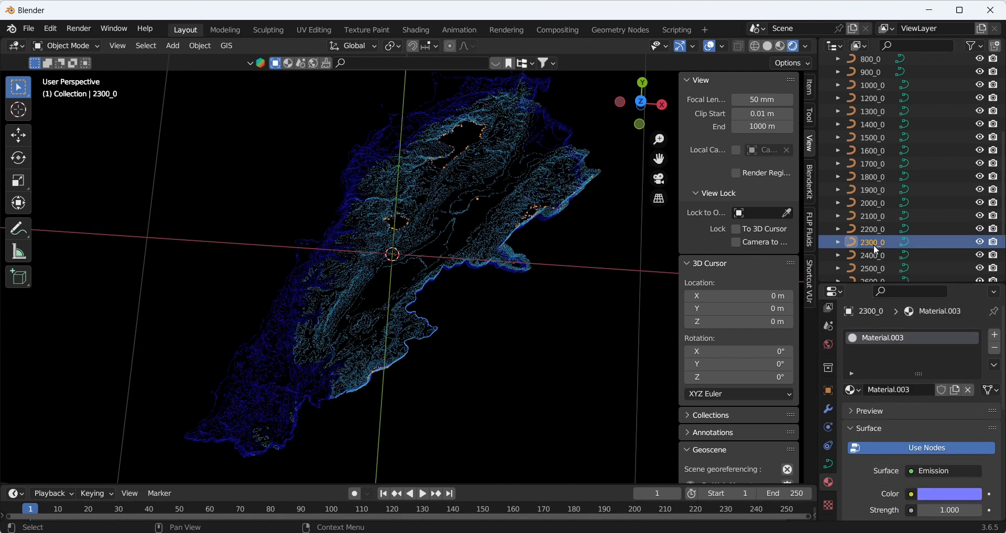
Link the violet-blue material of curve 2300_0 to contour curves 2400_0 through 3000_0
{"action": "scroll", "coordinate": [873, 244], "scroll_direction": "down", "scroll_amount": 3}
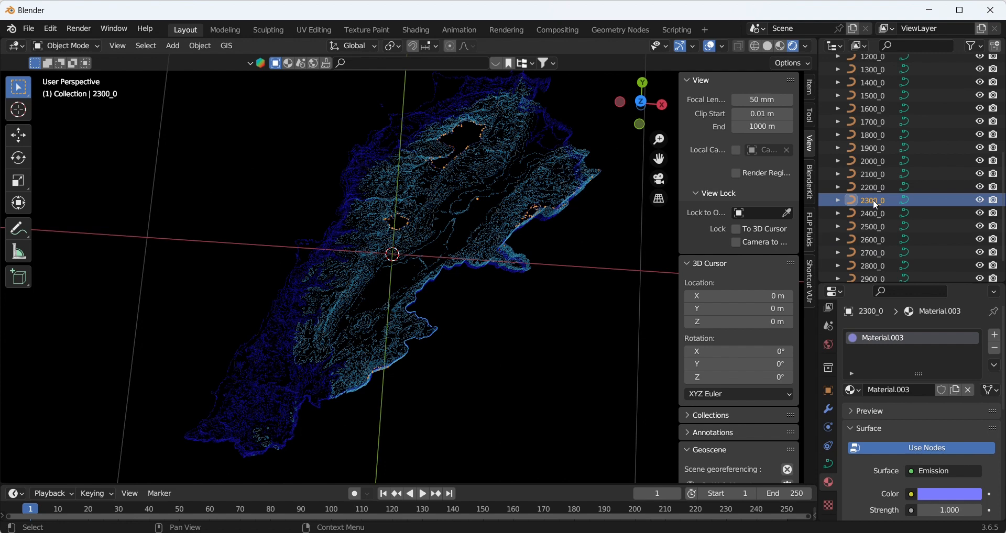
{"action": "scroll", "coordinate": [877, 269], "scroll_direction": "down", "scroll_amount": 2}
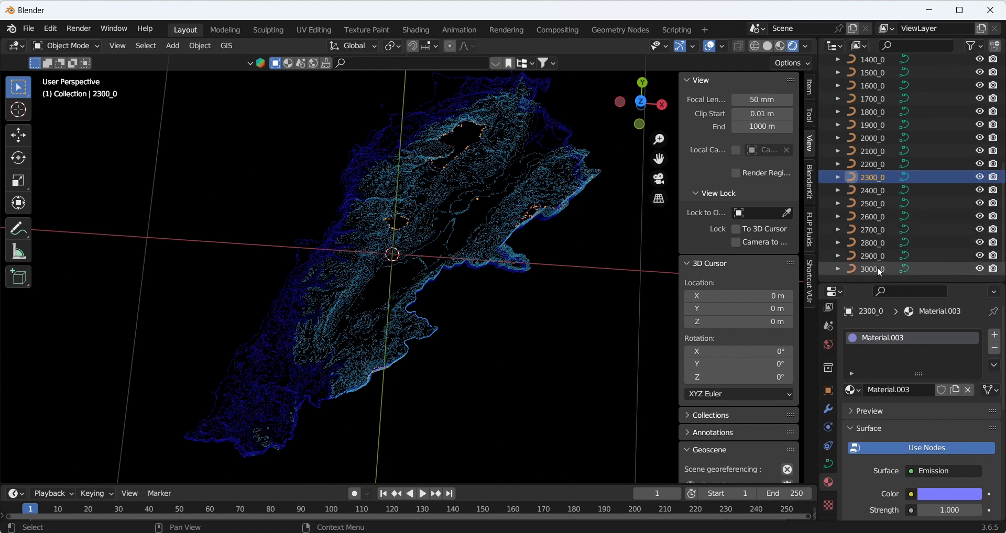
{"action": "left_click", "coordinate": [877, 268], "text": "shift"}
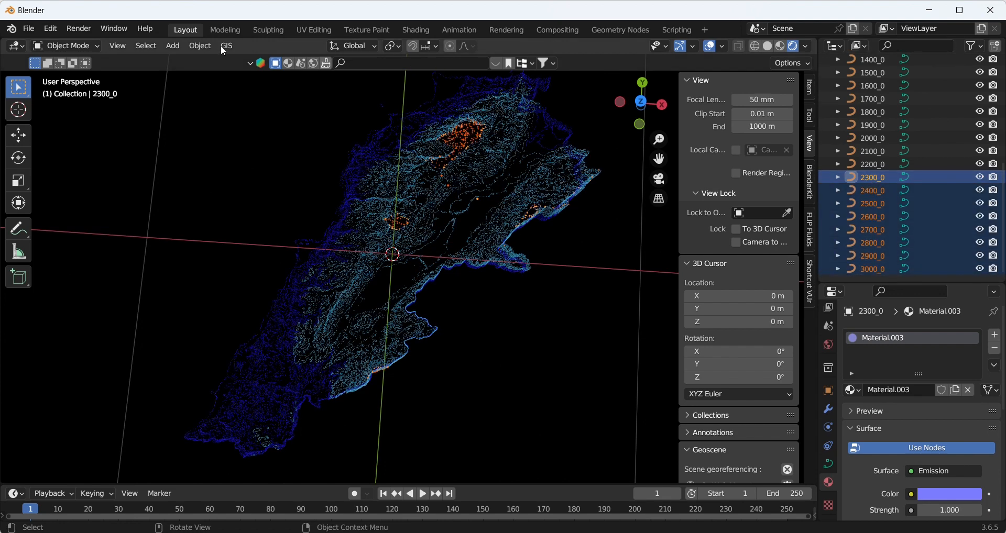
{"action": "left_click", "coordinate": [198, 47]}
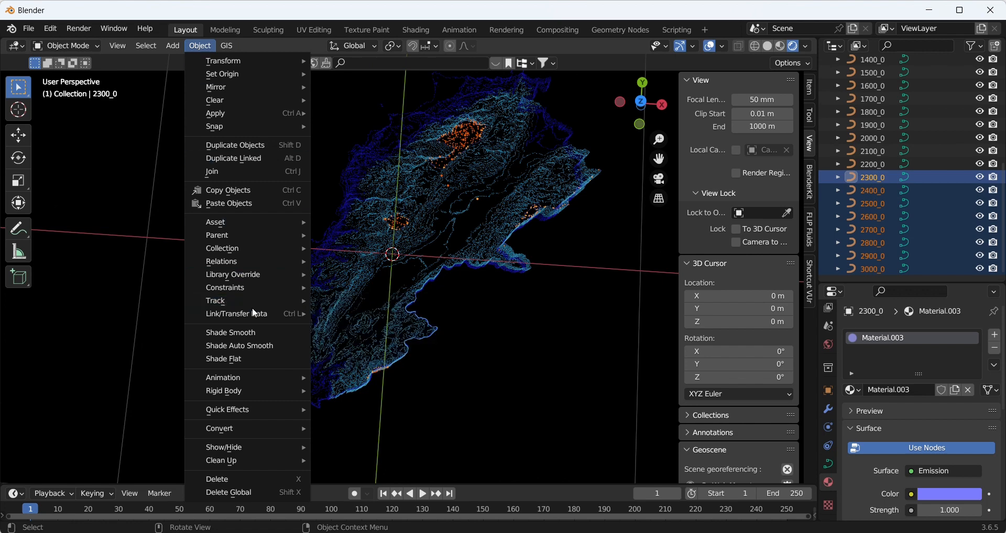
{"action": "mouse_move", "coordinate": [252, 313]}
{"action": "left_click", "coordinate": [356, 346]}
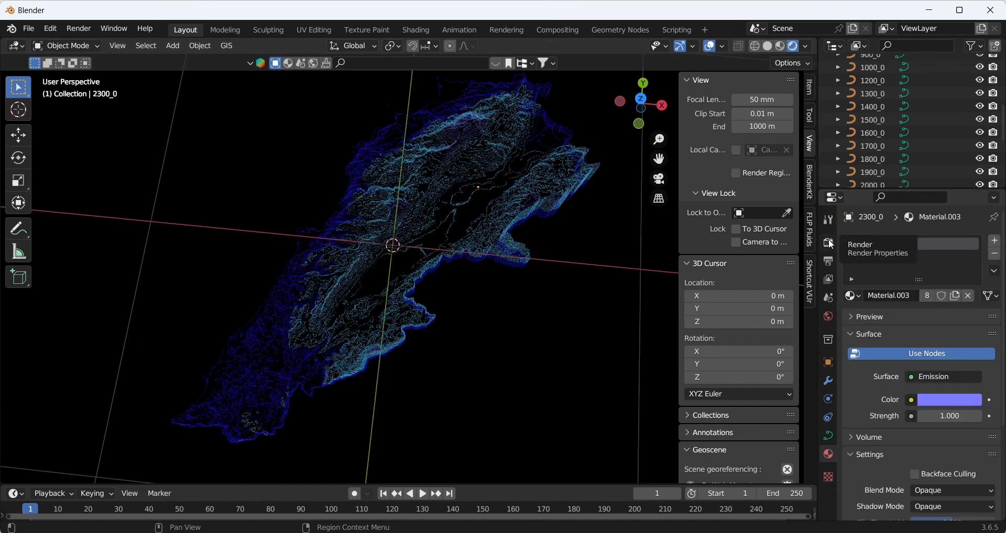
Enable Bloom in the Eevee render settings, trying an intensity of 0.1 and setting it to 0.25
{"action": "left_click", "coordinate": [829, 244]}
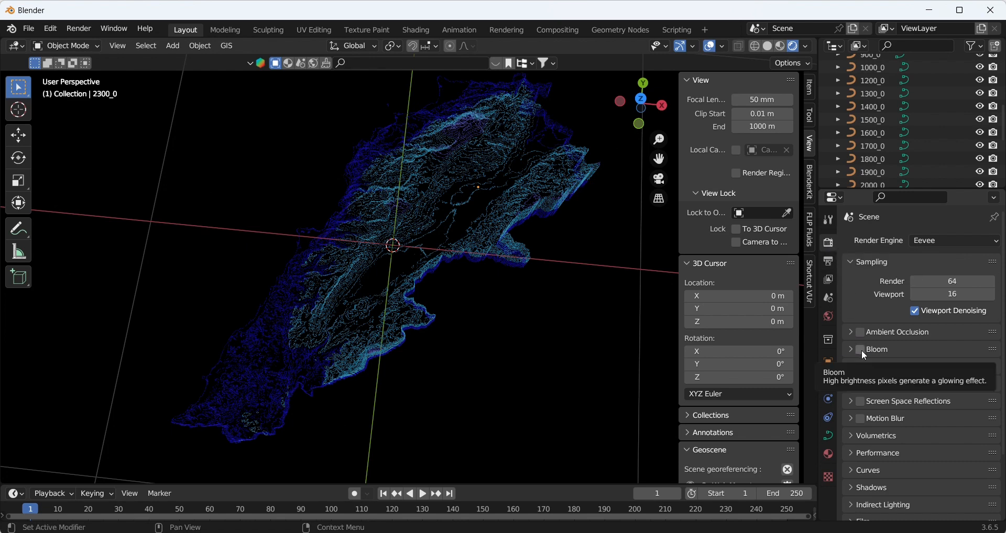
{"action": "left_click", "coordinate": [860, 350]}
{"action": "left_click", "coordinate": [851, 349]}
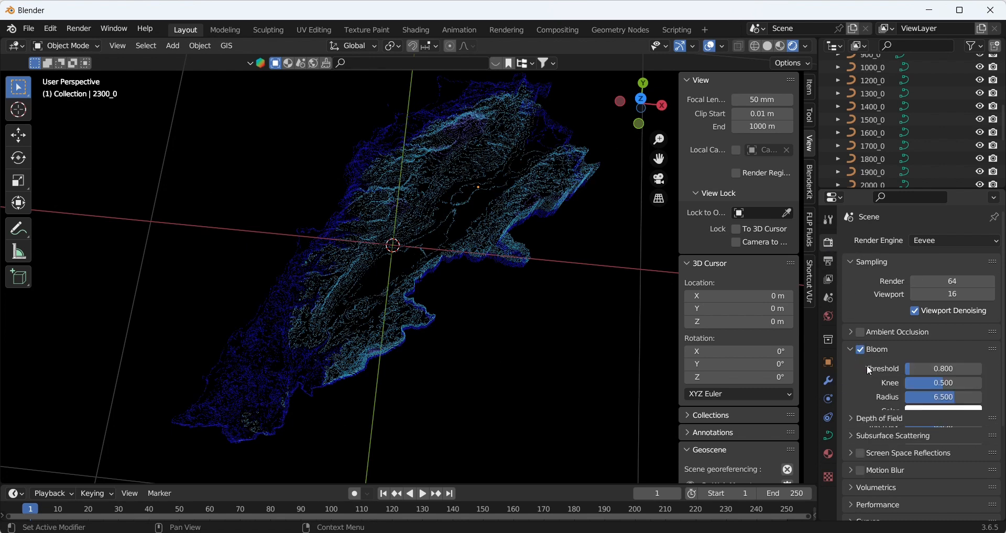
{"action": "left_click", "coordinate": [932, 426]}
{"action": "type", "text": "0.1"}
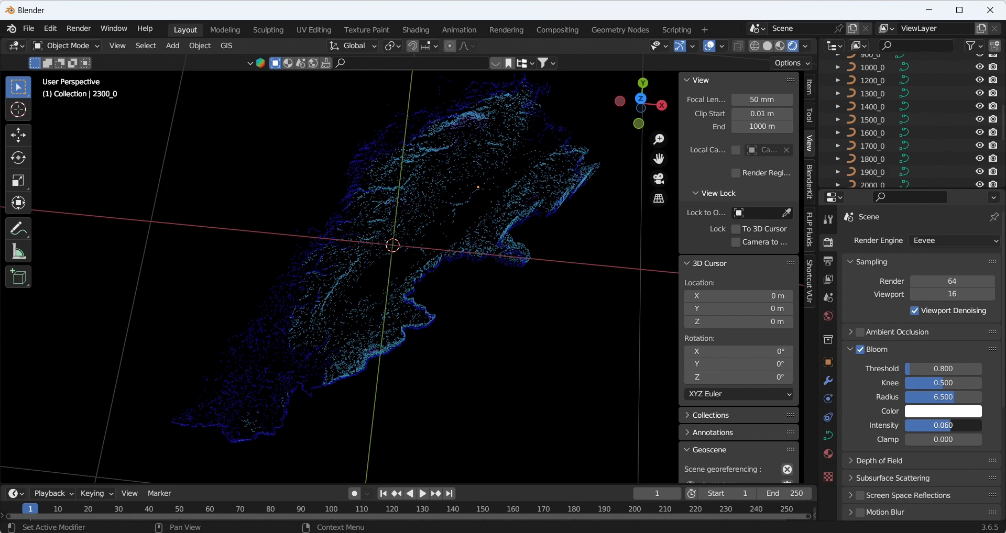
{"action": "key", "text": "Return"}
{"action": "left_click", "coordinate": [957, 426]}
{"action": "type", "text": "0.25"}
{"action": "key", "text": "Return"}
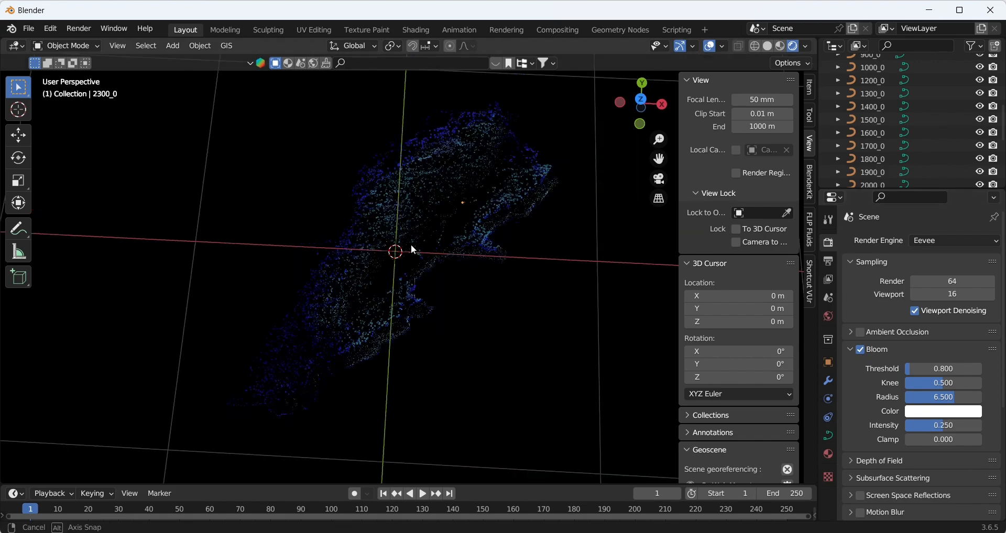
Raise the bloom intensity to 0.5 and then to 5
{"action": "middle_click_drag", "start_coordinate": [411, 245], "coordinate": [427, 199]}
{"action": "left_click", "coordinate": [932, 428]}
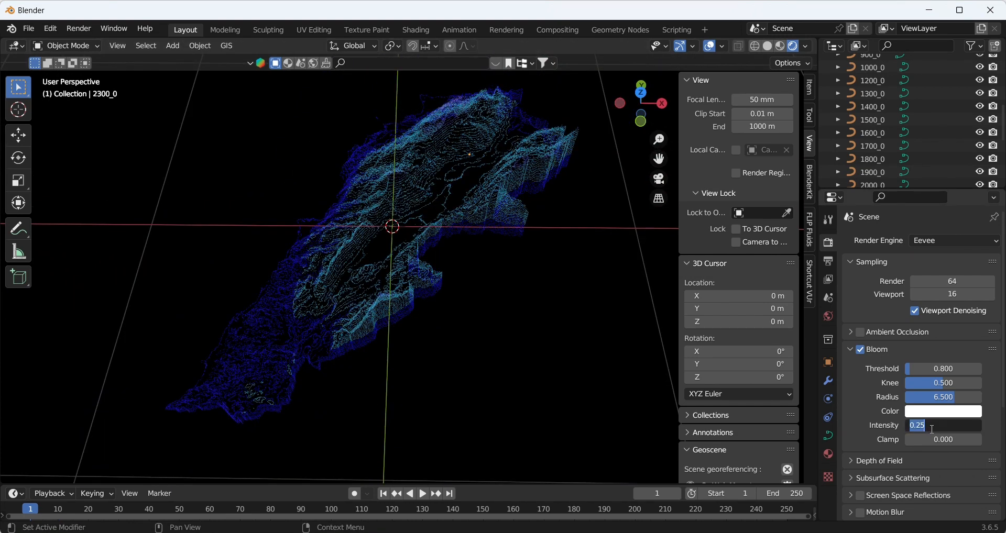
{"action": "type", "text": "0.5"}
{"action": "key", "text": "Return"}
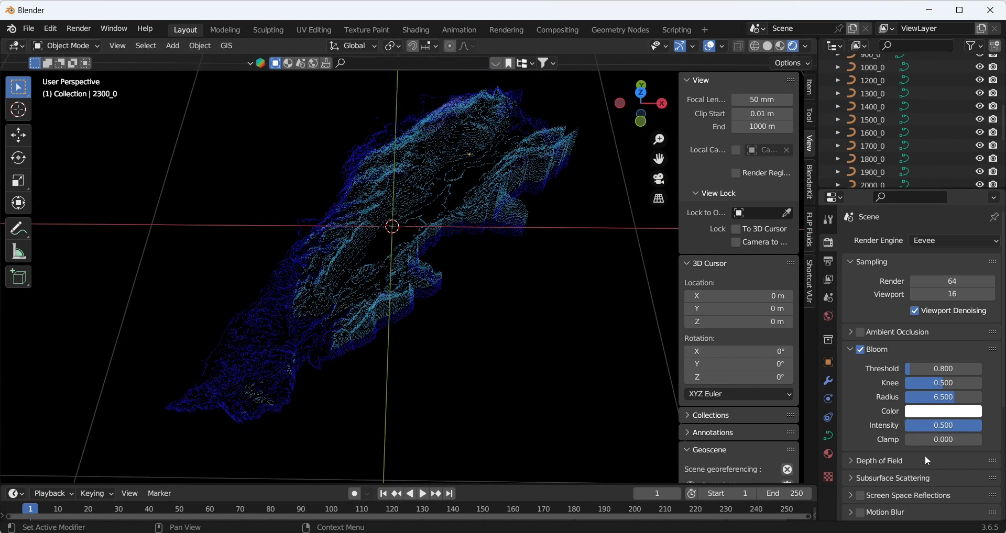
{"action": "left_click", "coordinate": [940, 426]}
{"action": "type", "text": "5"}
{"action": "key", "text": "Return"}
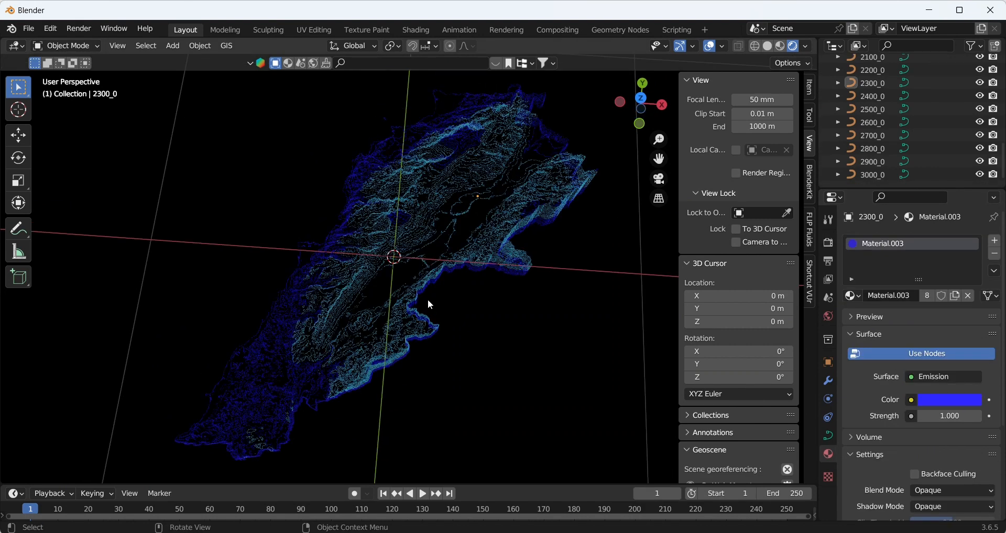
Align the camera to a tilted perspective view looking down over the whole terrain
{"action": "middle_click_drag", "start_coordinate": [423, 297], "coordinate": [433, 263]}
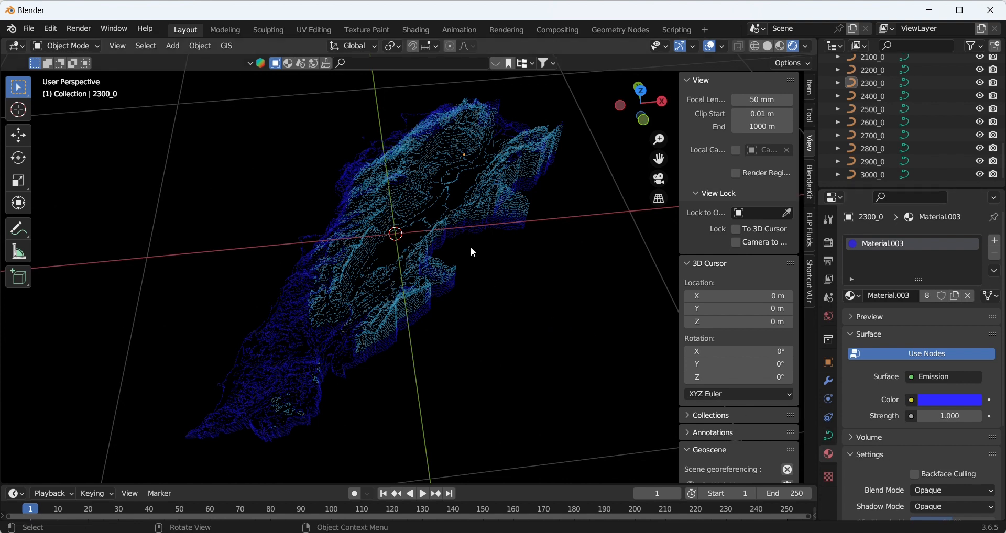
{"action": "middle_click_drag", "start_coordinate": [476, 260], "coordinate": [434, 278]}
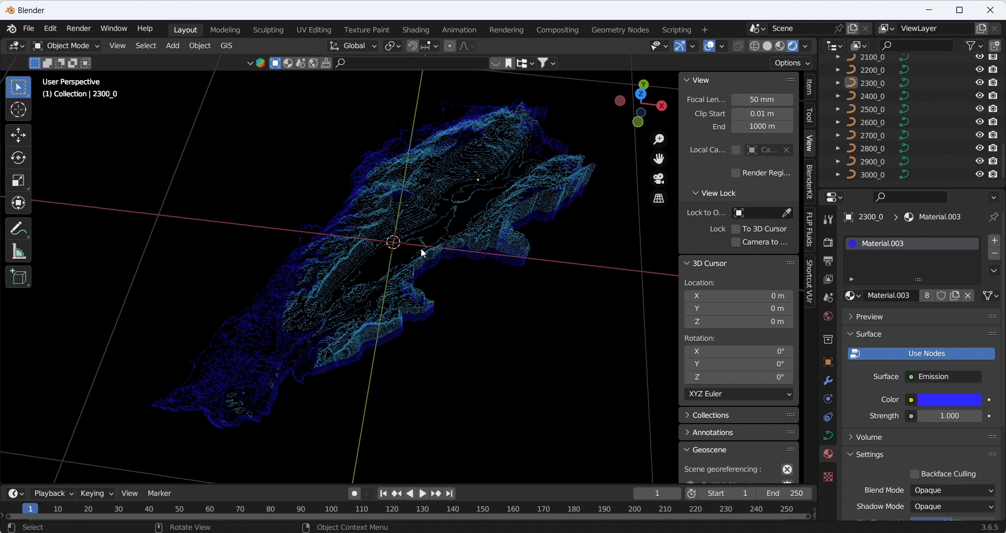
{"action": "key", "text": "KP_0"}
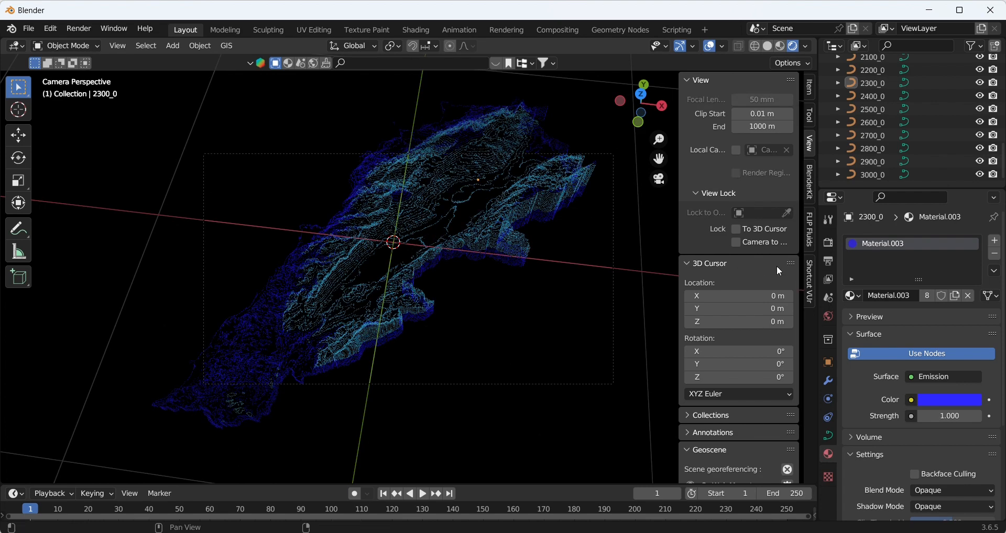
Set the output resolution to a portrait format of 1080 by 1350 px
{"action": "left_click", "coordinate": [828, 261]}
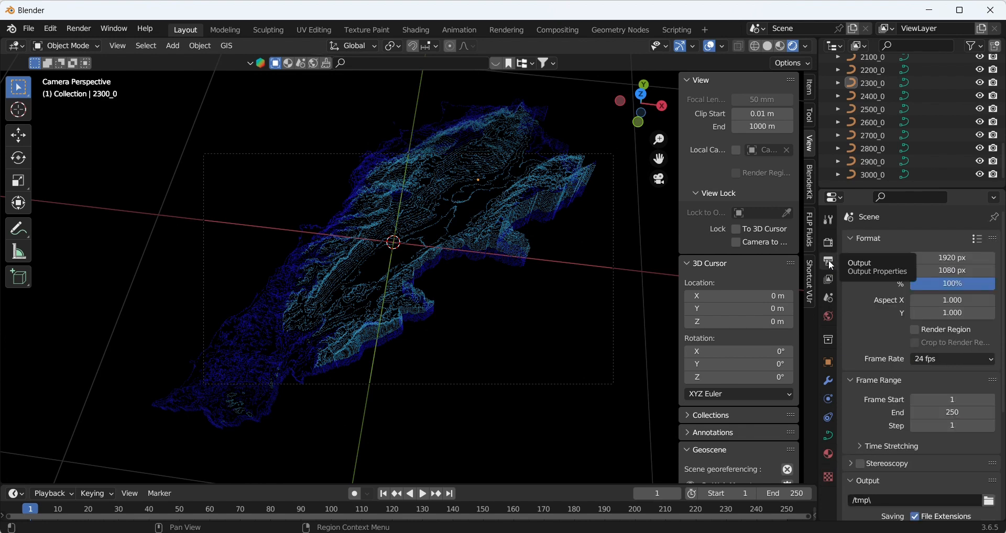
{"action": "left_click", "coordinate": [937, 259]}
{"action": "type", "text": "1080"}
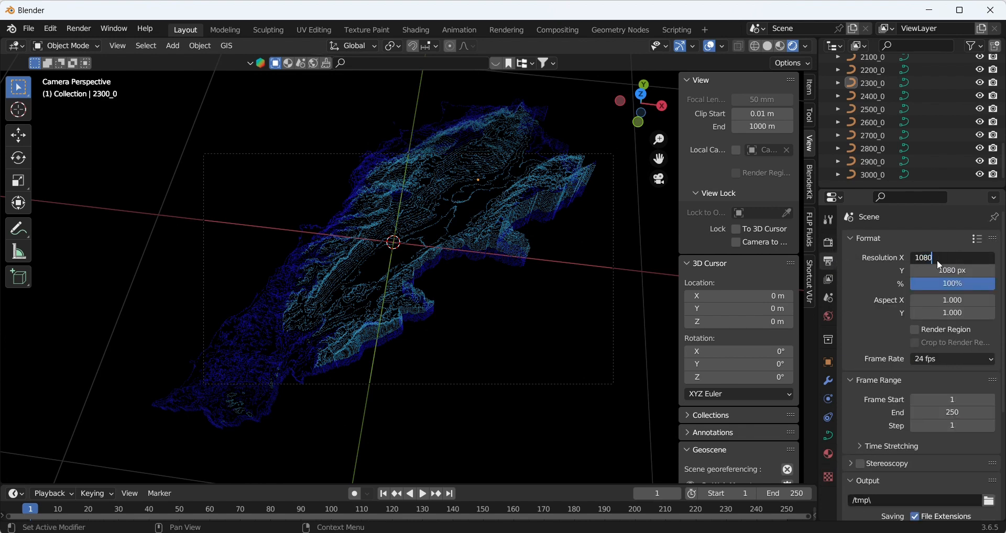
{"action": "key", "text": "Return"}
{"action": "left_click", "coordinate": [937, 271]}
{"action": "type", "text": "1350"}
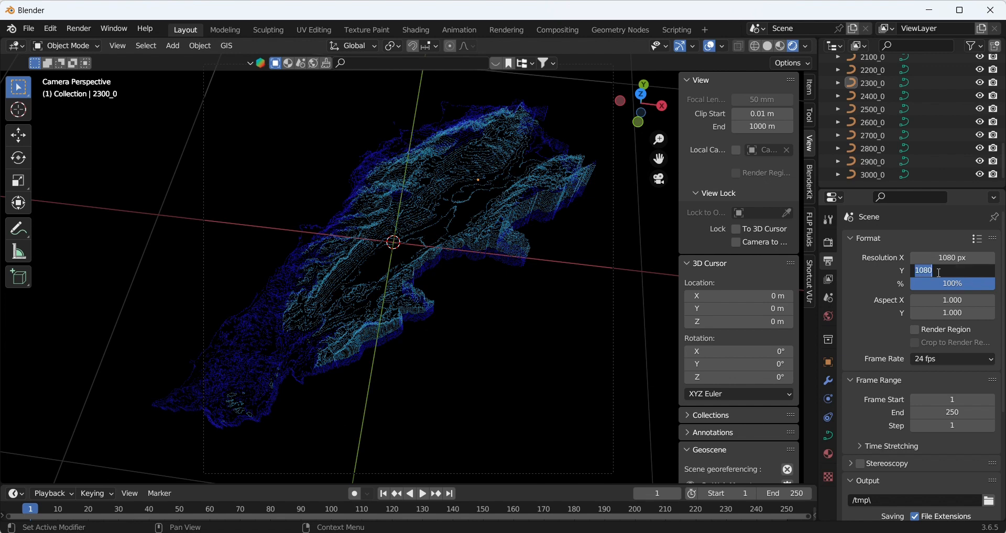
{"action": "key", "text": "Return"}
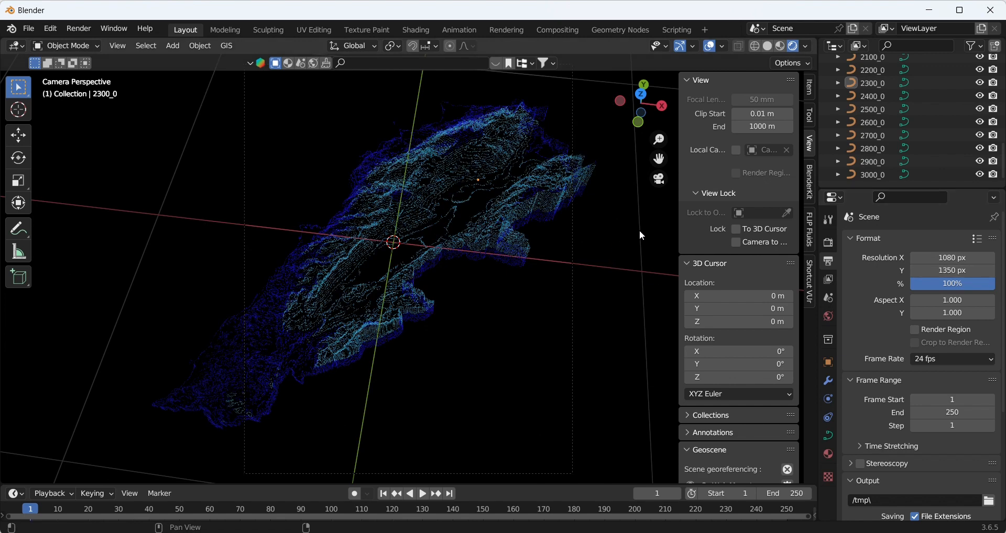
Lock the camera to the view and move it back until the whole terrain fits inside the portrait frame
{"action": "left_click", "coordinate": [736, 243]}
{"action": "scroll", "coordinate": [426, 244], "scroll_direction": "down", "scroll_amount": 4}
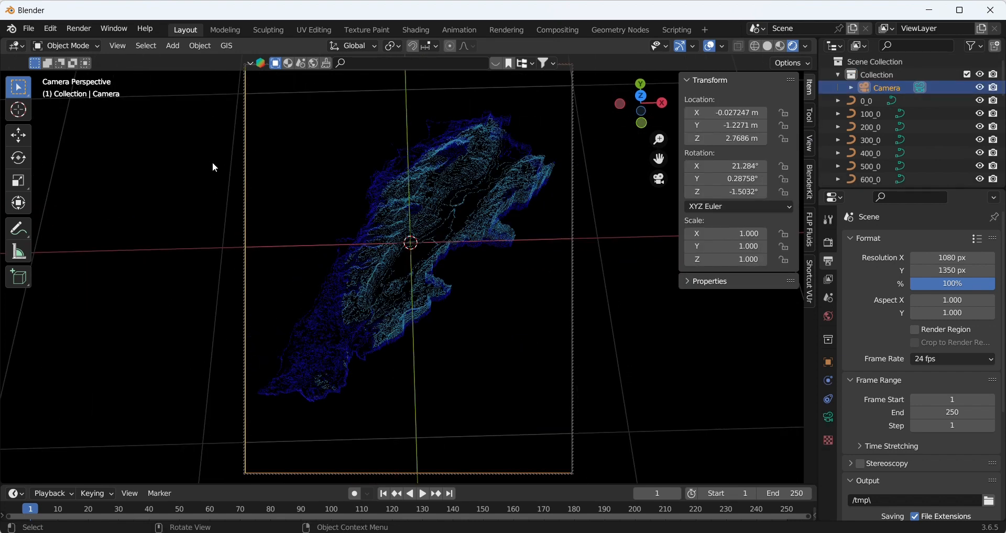
Render the still image and fit the whole result in a maximized render window
{"action": "left_click", "coordinate": [85, 29]}
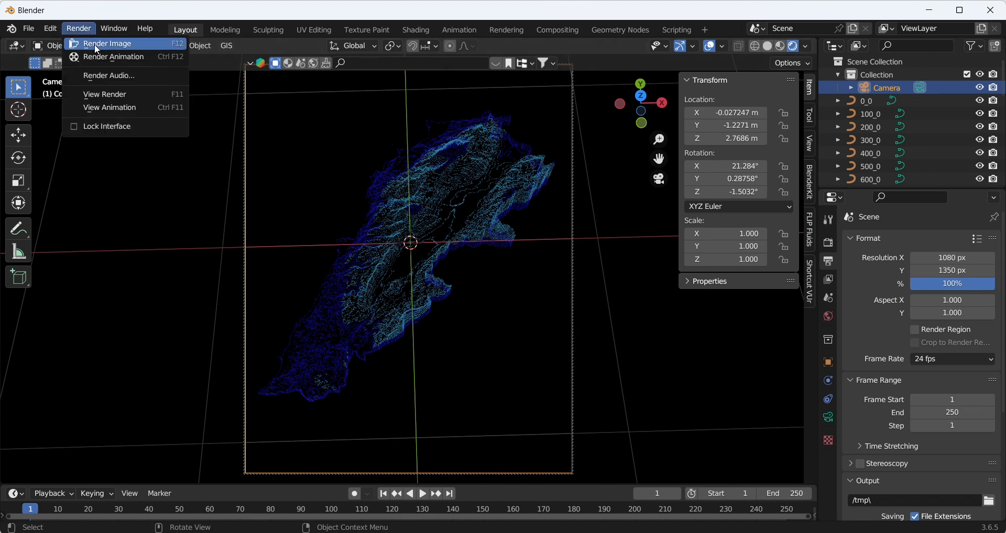
{"action": "left_click", "coordinate": [94, 44]}
{"action": "left_click_drag", "start_coordinate": [293, 13], "coordinate": [326, 60]}
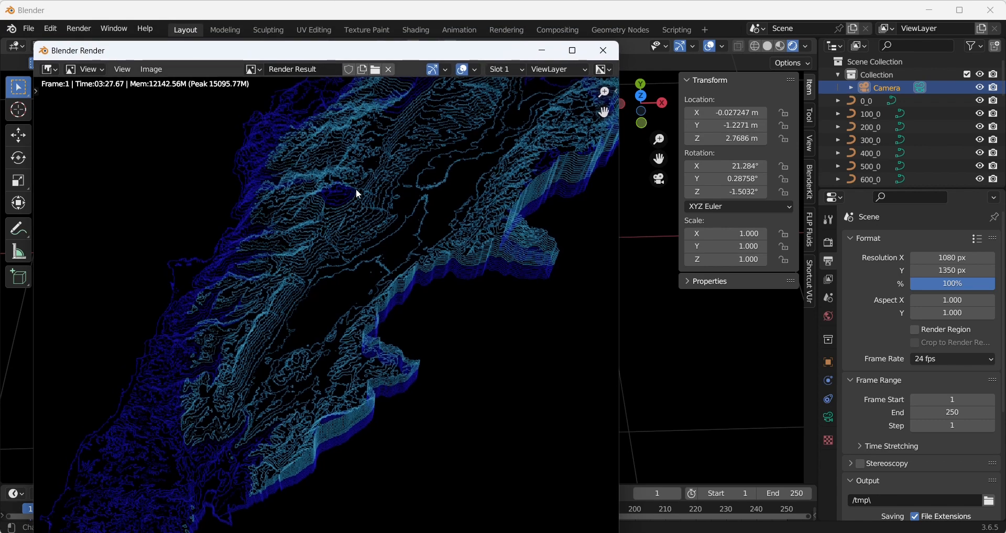
{"action": "left_click", "coordinate": [572, 50]}
{"action": "key", "text": "Home"}
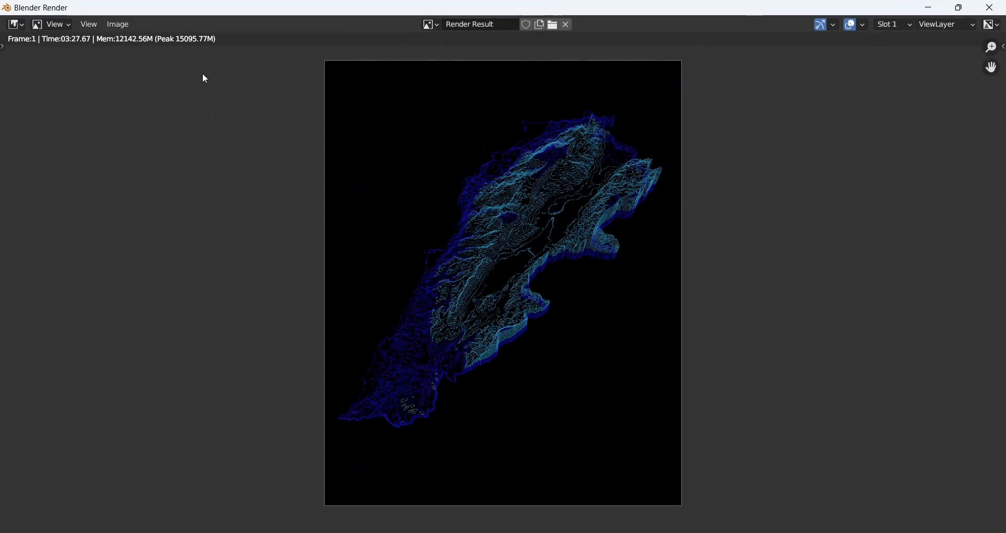
Save the rendered terrain image
{"action": "left_click", "coordinate": [119, 25]}
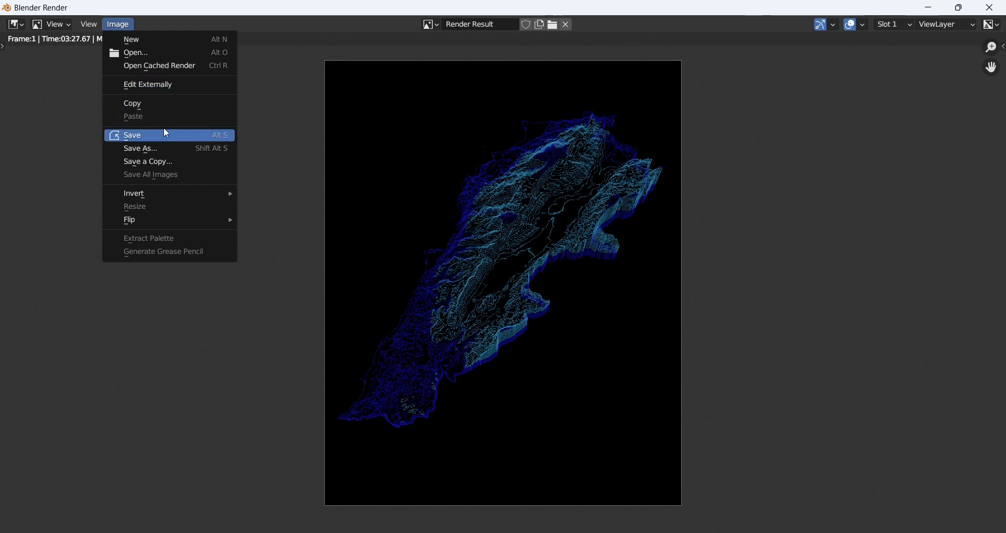